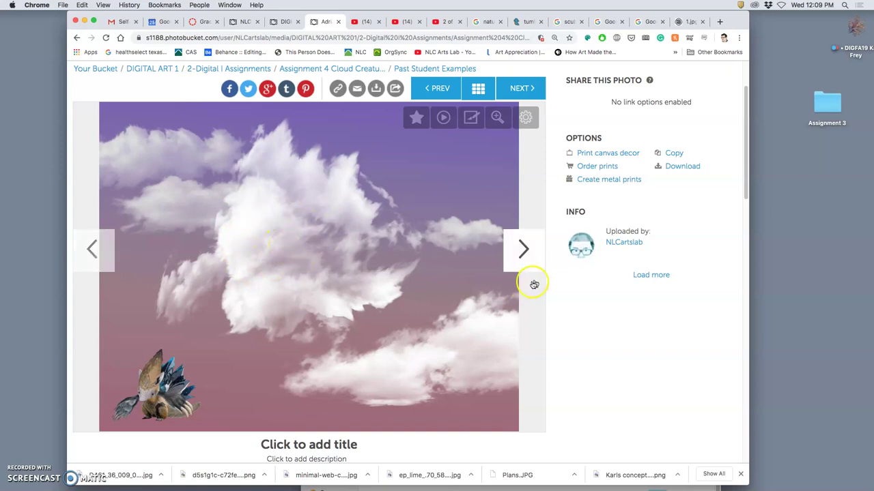
# Look through the past student examples of the Assignment 4 cloud creature project, one image after another
pyautogui.click(523, 250)
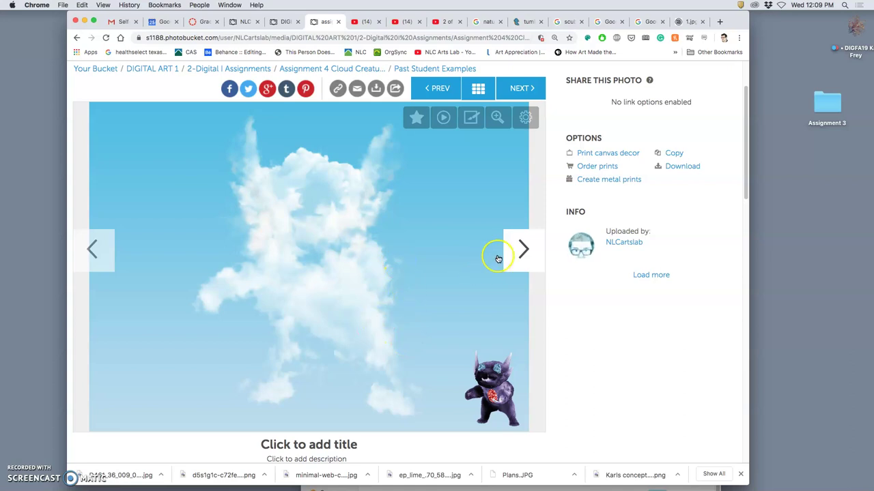
pyautogui.click(522, 250)
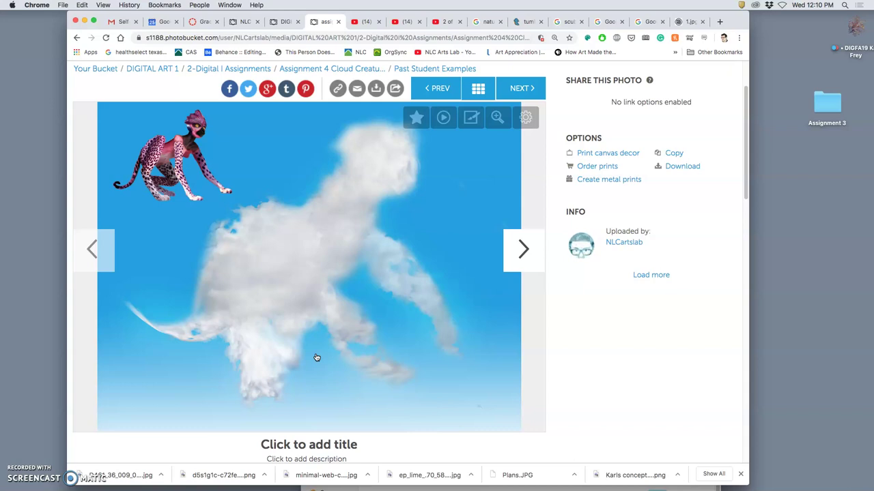
pyautogui.click(522, 250)
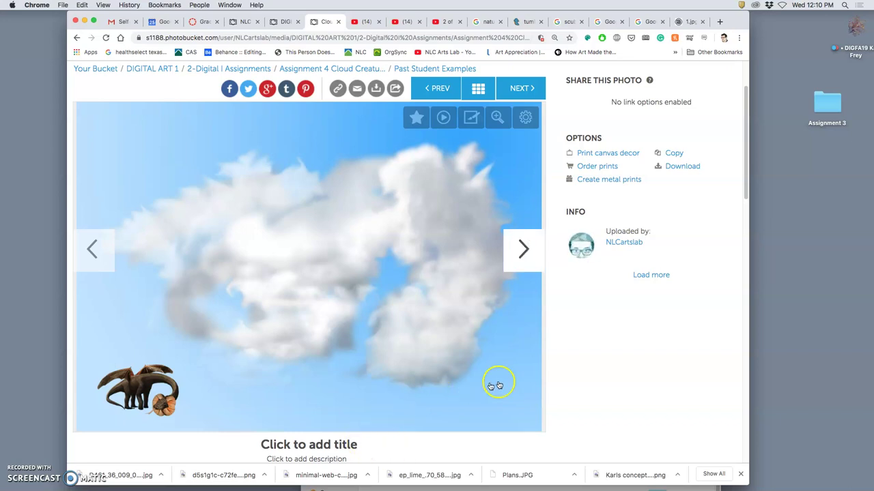
pyautogui.click(523, 254)
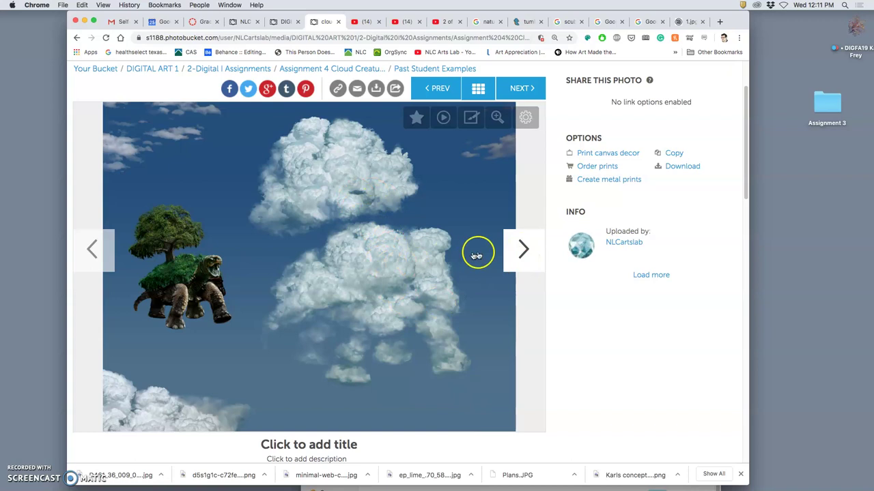
pyautogui.click(521, 253)
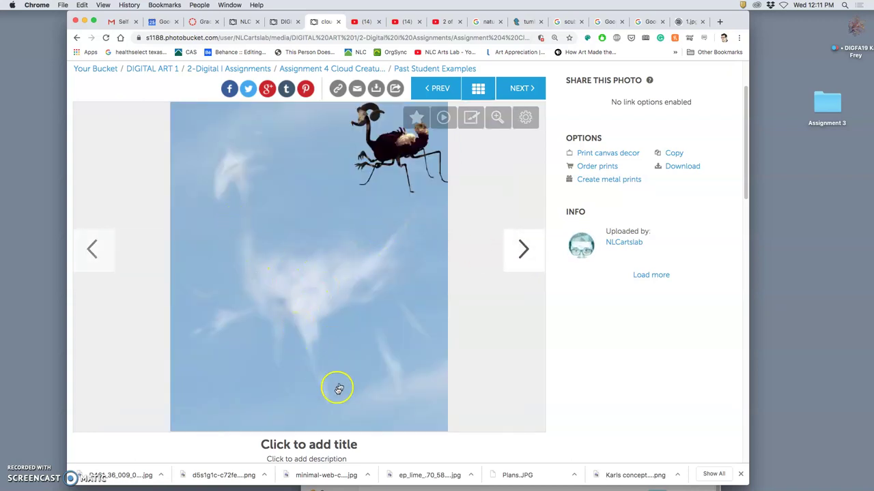
pyautogui.click(521, 250)
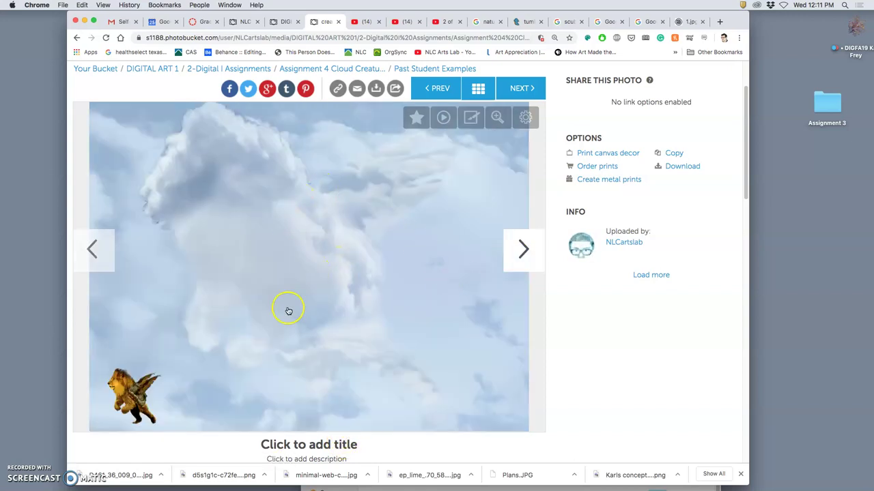
pyautogui.click(524, 257)
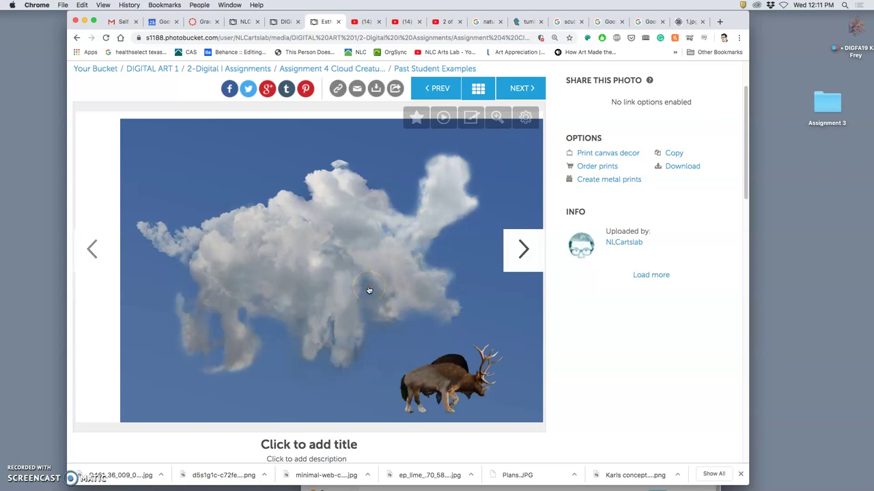
pyautogui.click(526, 251)
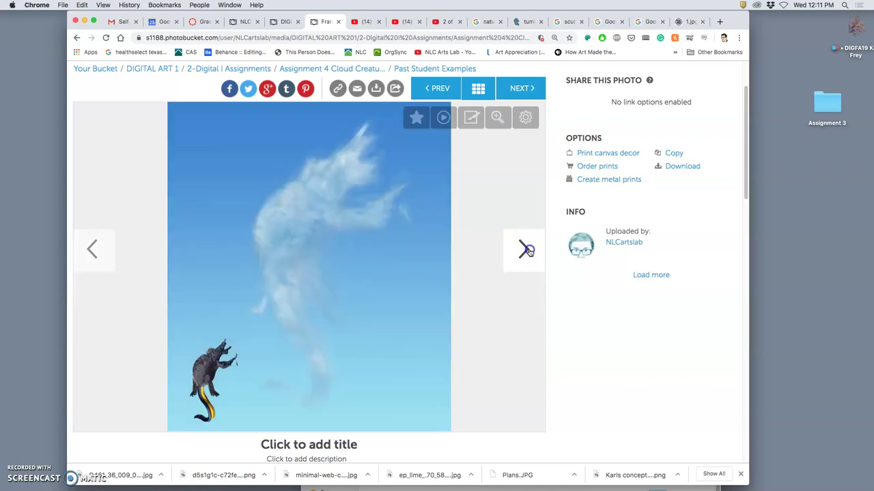
pyautogui.click(526, 250)
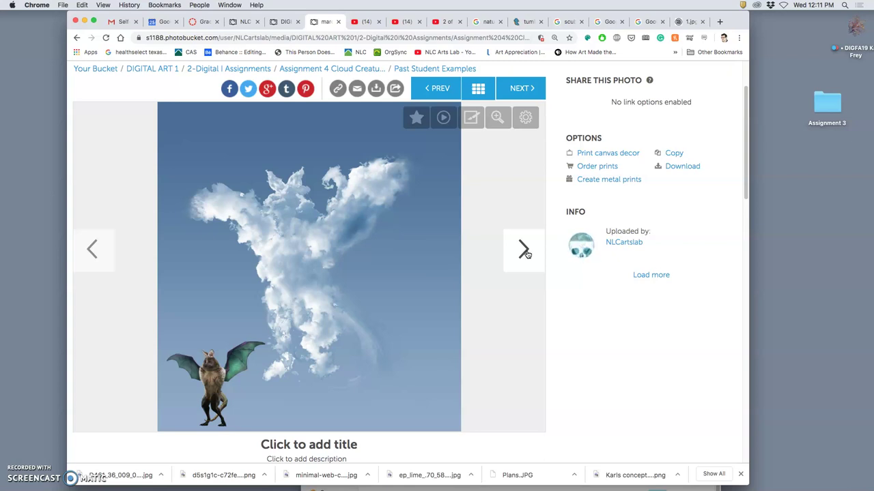
pyautogui.click(524, 251)
pyautogui.click(524, 251)
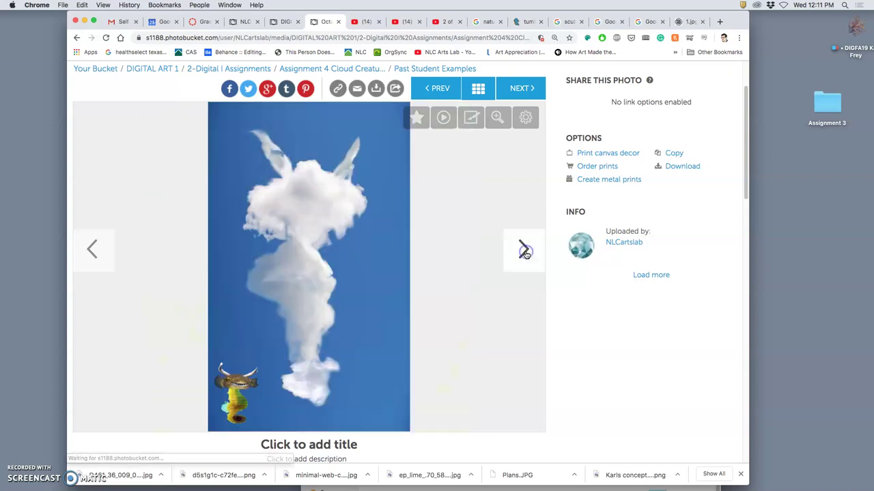
pyautogui.click(523, 251)
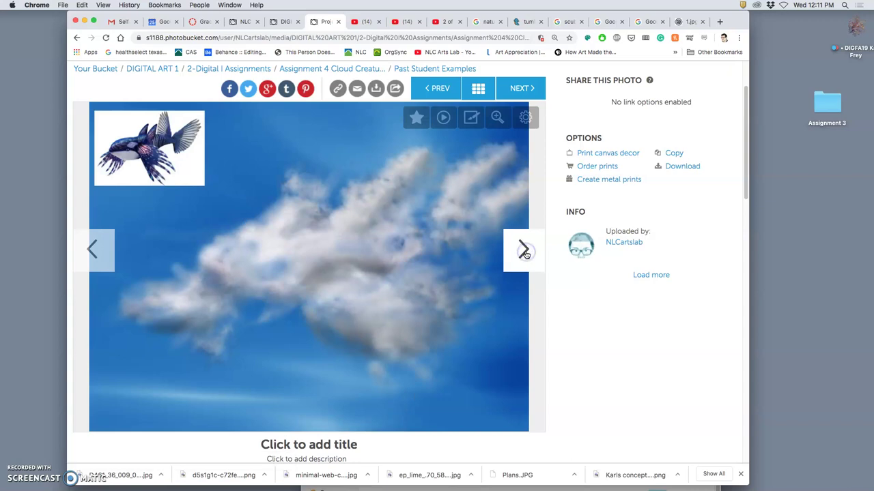
pyautogui.click(523, 251)
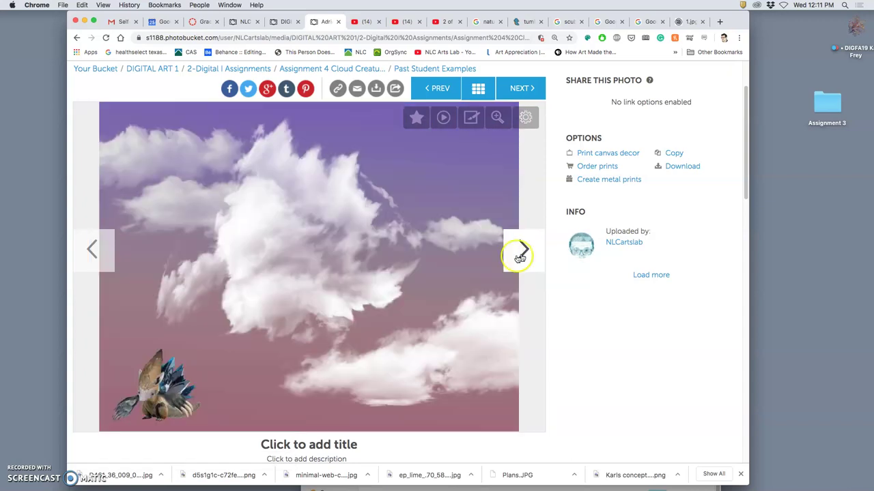
# Minimize the browser and close the Assignment 3 folder window to clear the desktop
pyautogui.click(84, 21)
pyautogui.moveTo(384, 240); pyautogui.dragTo(286, 48)
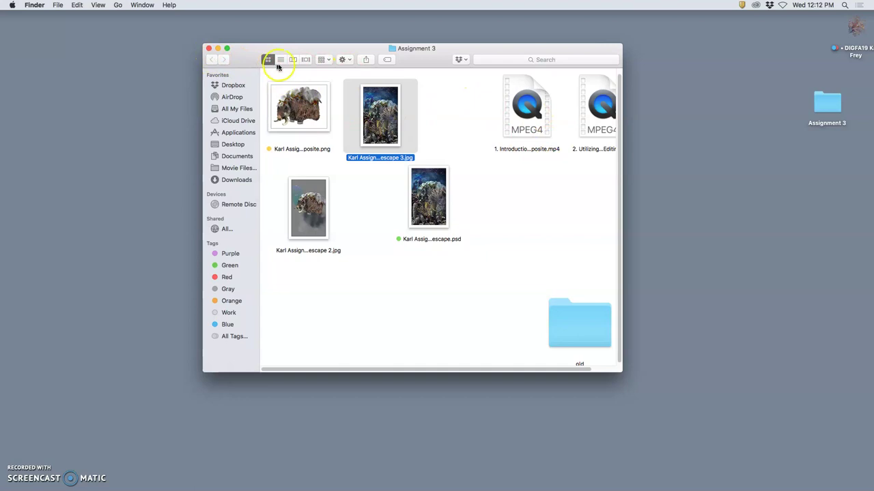
pyautogui.click(209, 49)
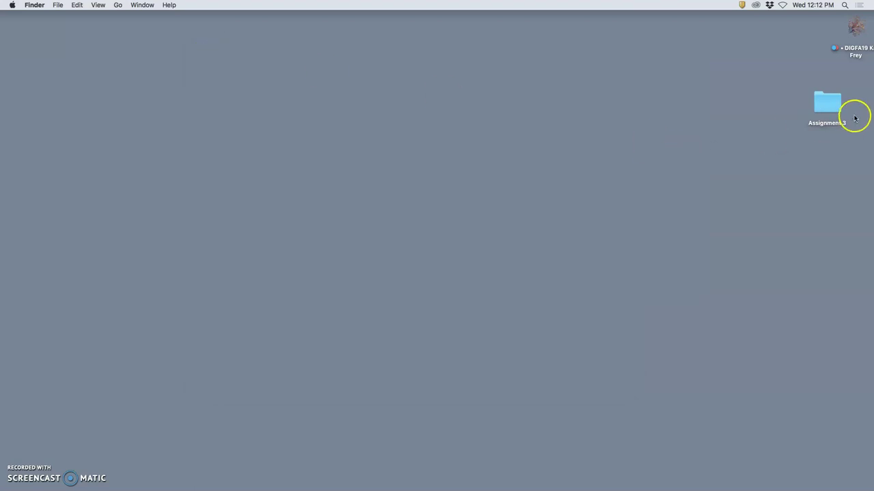
# Create a new folder on the desktop and name it Assignment 4
pyautogui.rightClick(815, 157)
pyautogui.click(792, 159)
pyautogui.write('Assignment')
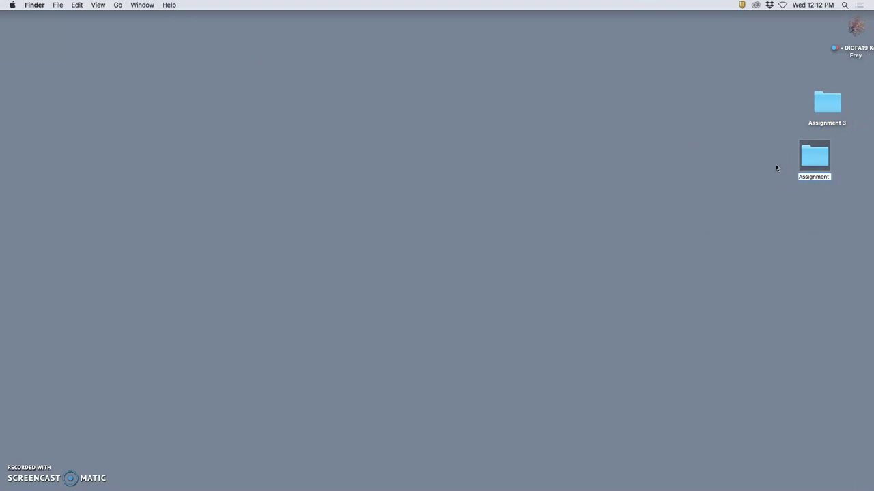
pyautogui.write(' 4')
pyautogui.click(770, 206)
# Copy the Creature Composite PNG from the Assignment 3 folder into the Assignment 4 folder
pyautogui.moveTo(827, 102); pyautogui.dragTo(781, 80)
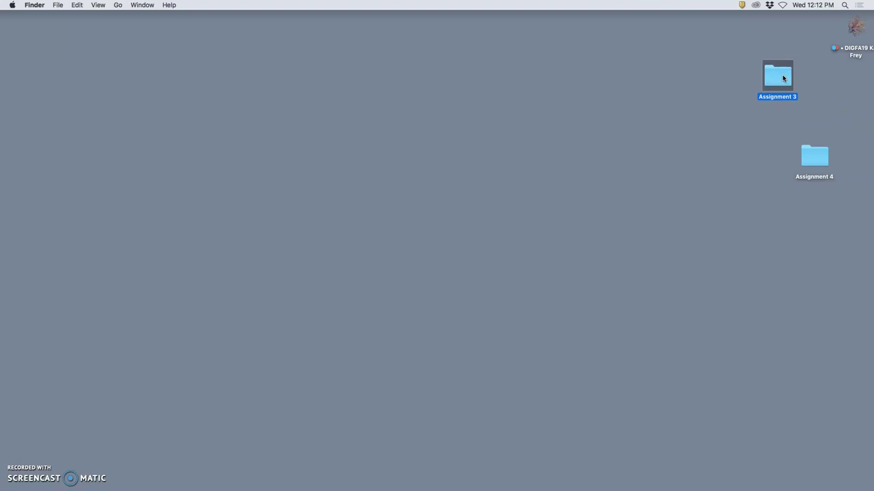
pyautogui.doubleClick(783, 79)
pyautogui.click(757, 102)
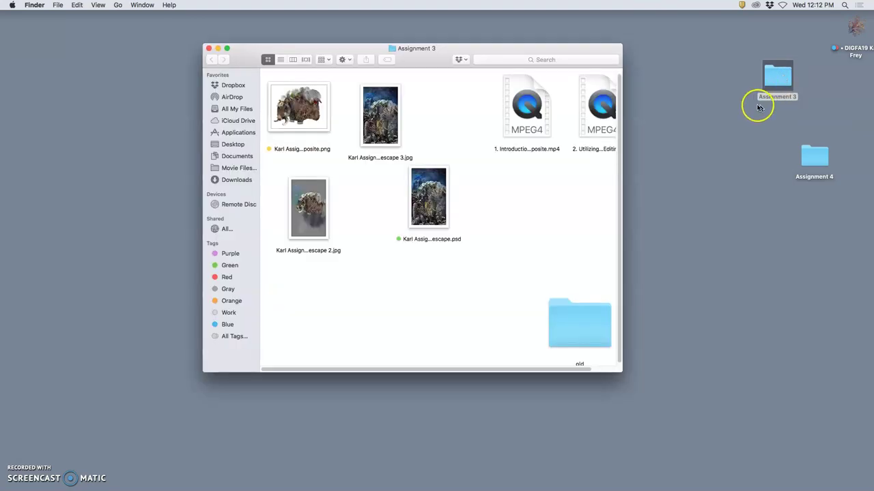
pyautogui.click(763, 104)
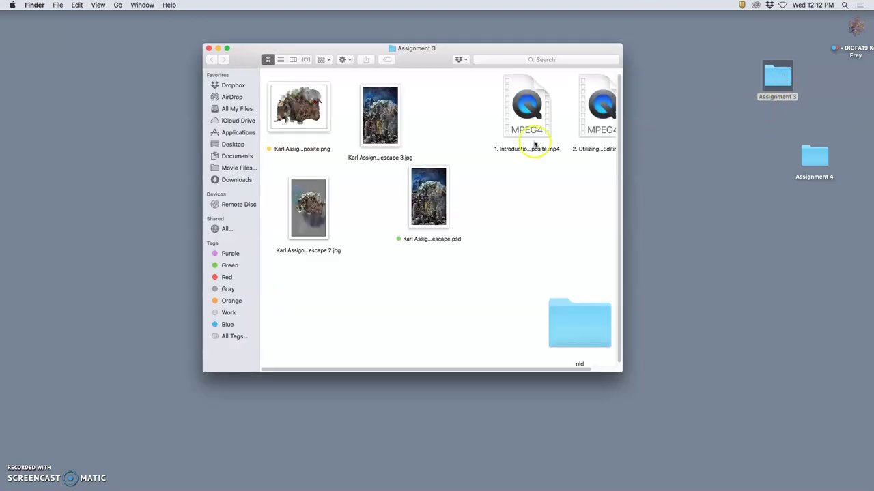
pyautogui.moveTo(299, 112); pyautogui.dragTo(319, 123)
pyautogui.click(322, 123)
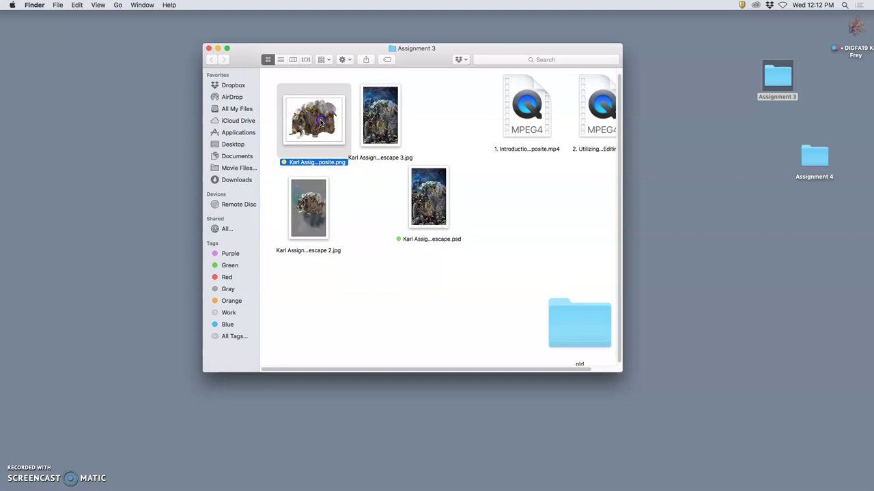
pyautogui.moveTo(321, 121); pyautogui.dragTo(814, 157)
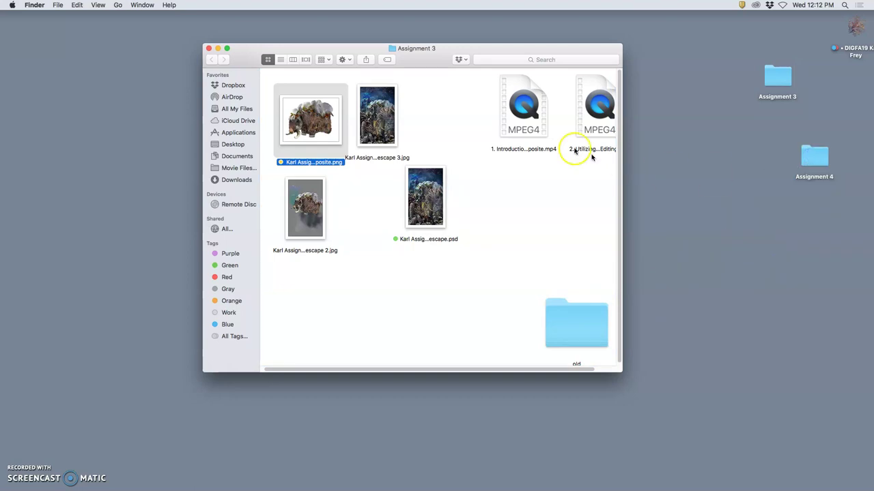
# Put the Assignment 3 folder away in the course folder on the desktop and open the Assignment 4 folder
pyautogui.click(209, 48)
pyautogui.moveTo(786, 74); pyautogui.dragTo(851, 30)
pyautogui.moveTo(814, 163); pyautogui.dragTo(838, 115)
pyautogui.doubleClick(838, 113)
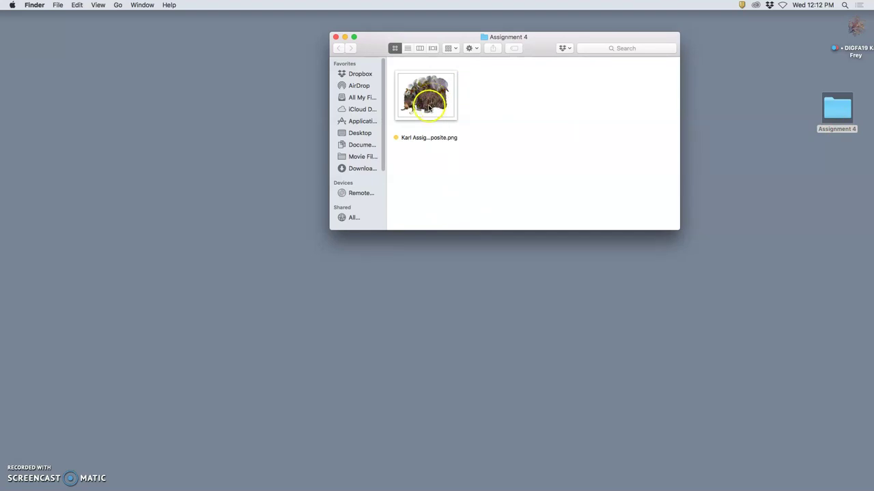
pyautogui.click(429, 107)
pyautogui.rightClick(429, 108)
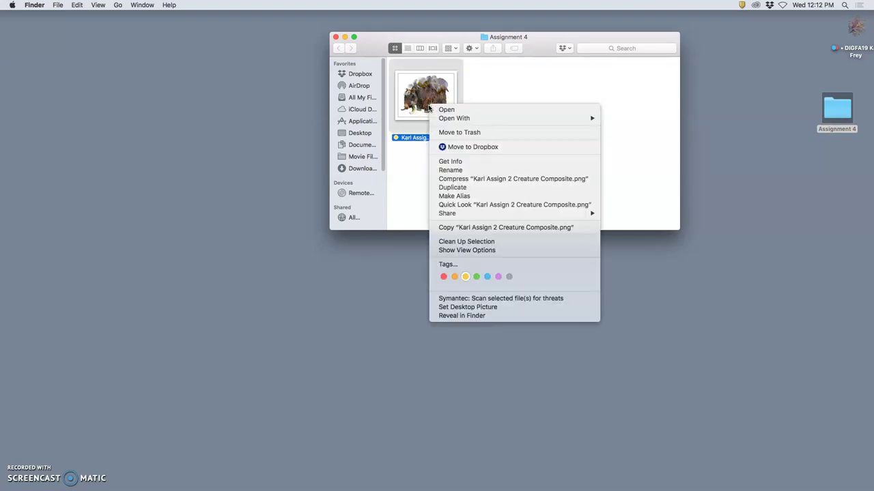
pyautogui.click(488, 97)
pyautogui.click(488, 95)
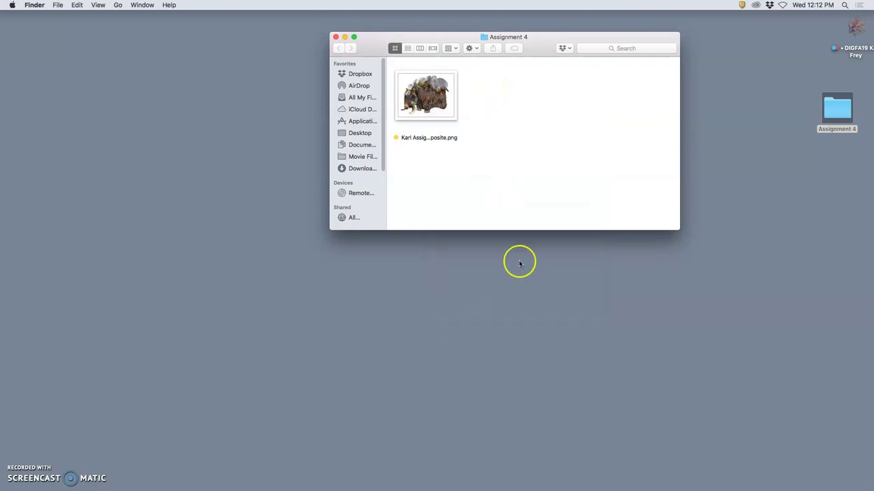
# Switch to Photoshop and open the settings for a new document
pyautogui.moveTo(381, 483)
pyautogui.click(409, 477)
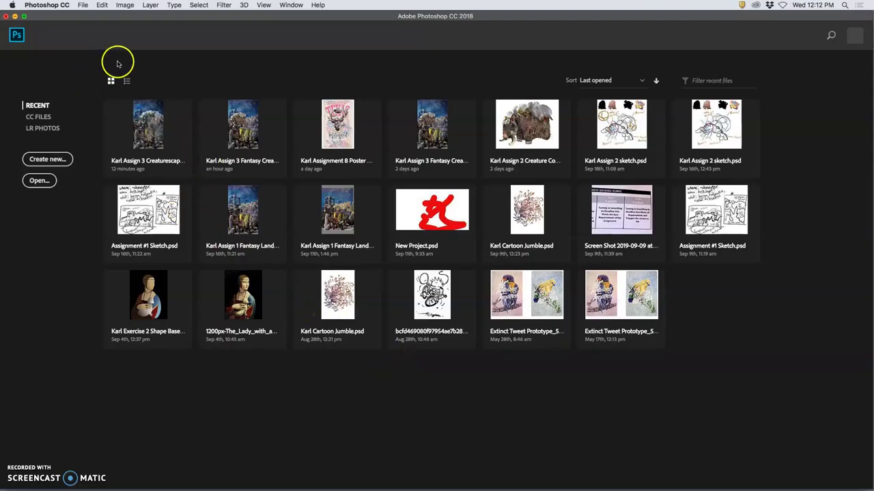
pyautogui.click(82, 6)
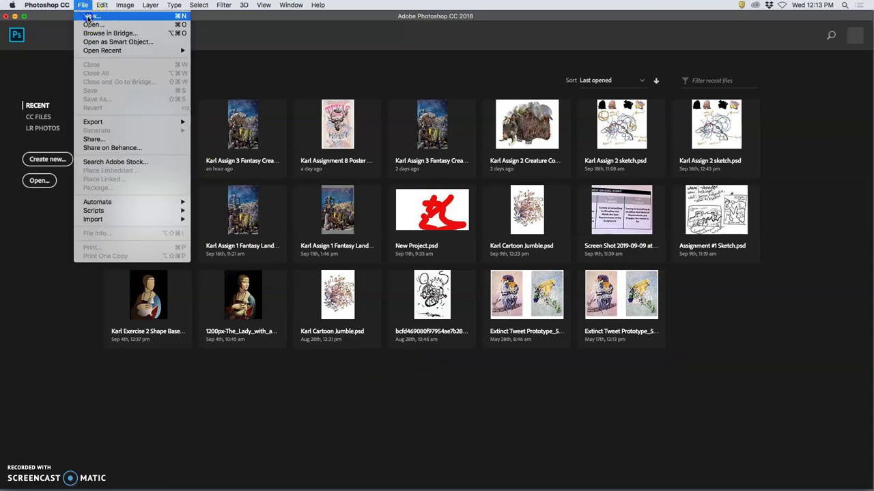
pyautogui.click(322, 226)
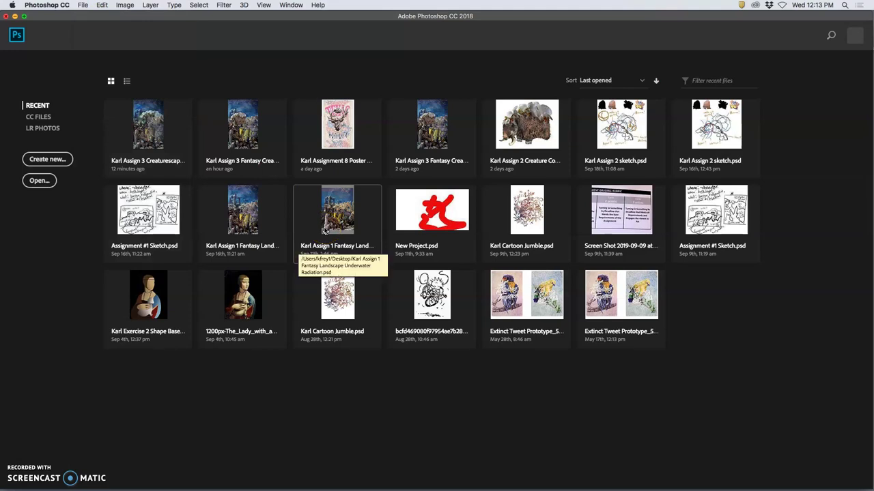
pyautogui.press('super+n')
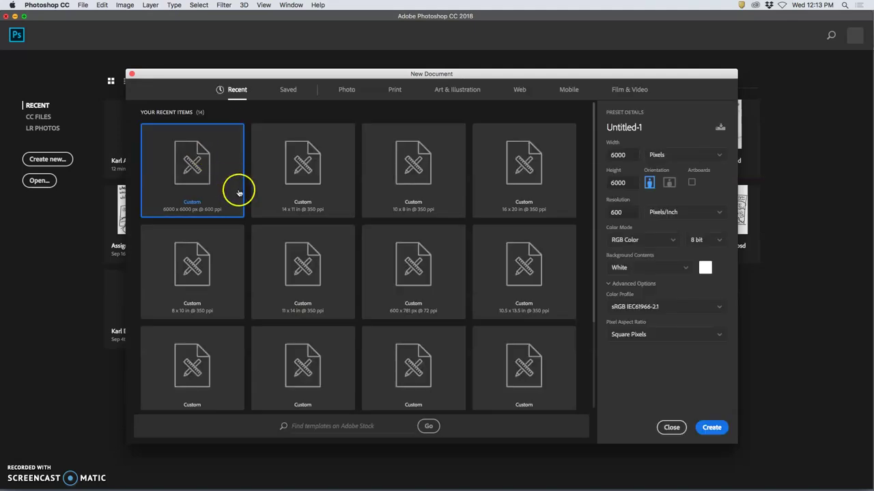
# Set the new document's measurement unit to inches and its width to 14 inches
pyautogui.doubleClick(629, 155)
pyautogui.click(654, 164)
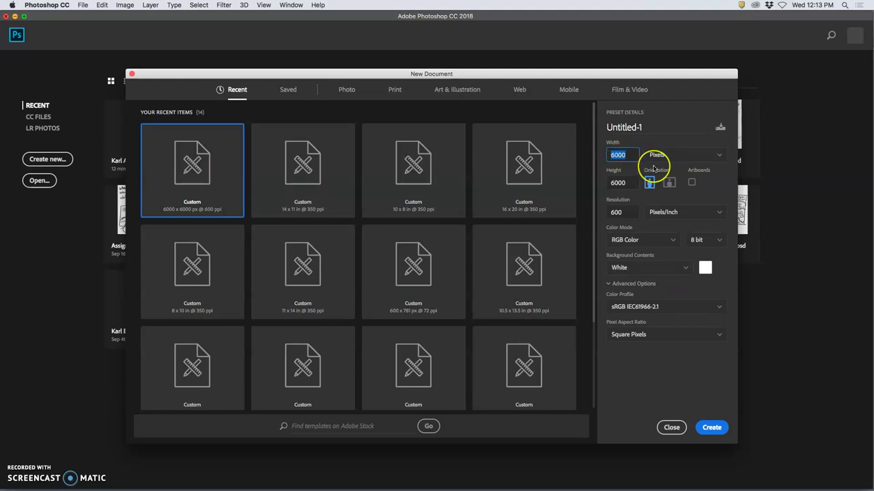
pyautogui.write('14')
pyautogui.click(692, 159)
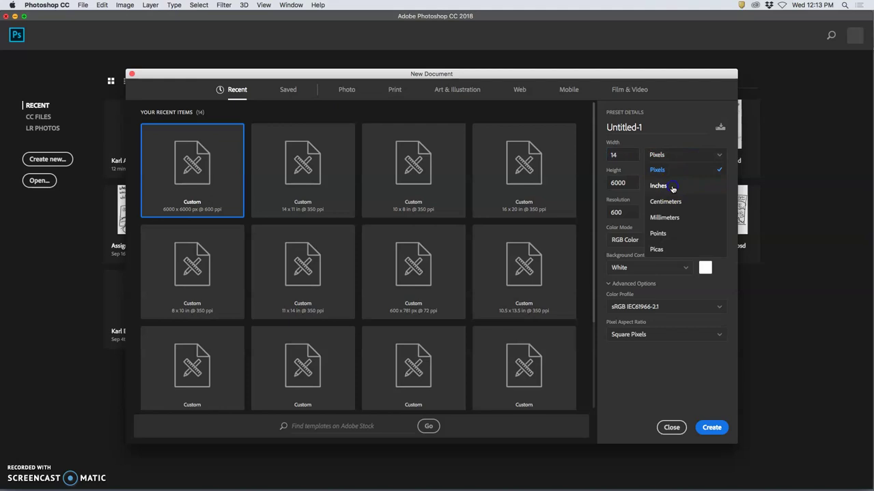
pyautogui.click(675, 187)
pyautogui.moveTo(630, 156); pyautogui.dragTo(608, 156)
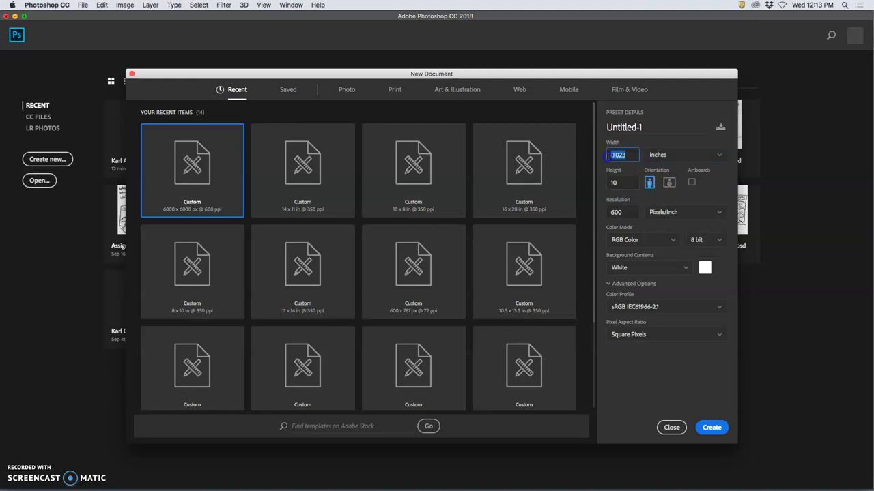
pyautogui.write('14')
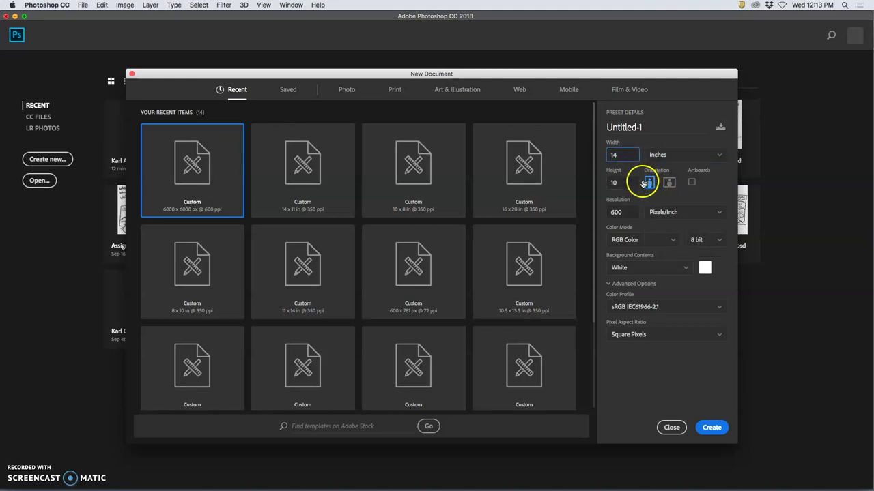
# Create the document in landscape orientation with a height of 11 inches and a resolution of 350 pixels/inch
pyautogui.click(669, 183)
pyautogui.moveTo(621, 183); pyautogui.dragTo(605, 186)
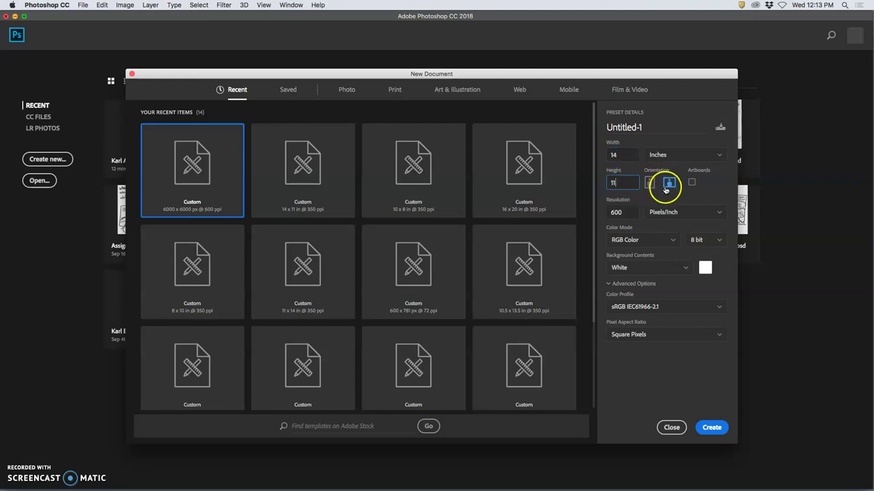
pyautogui.click(628, 212)
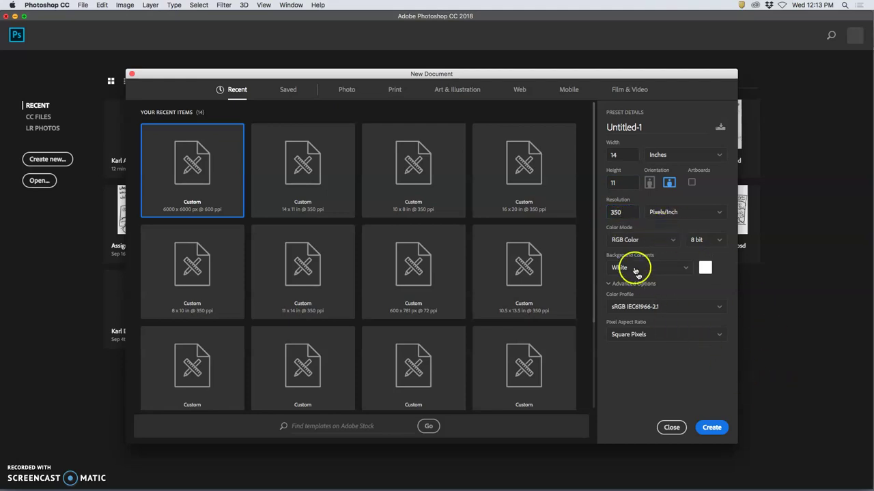
pyautogui.click(712, 427)
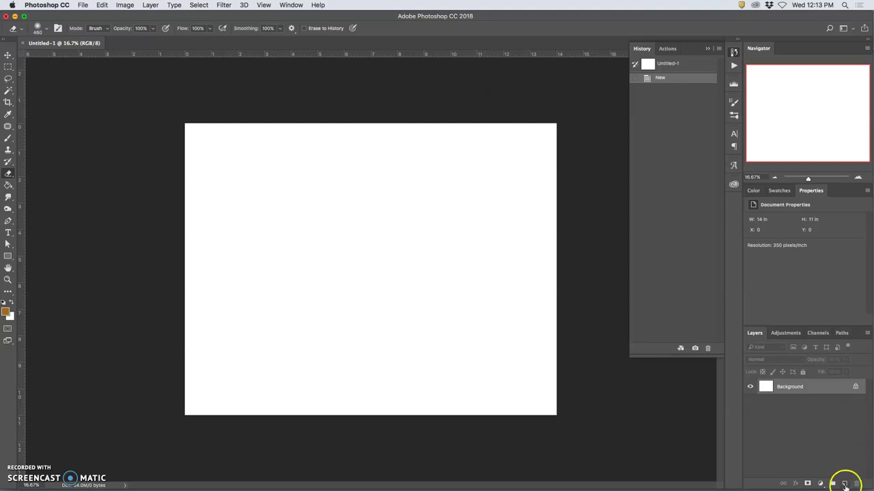
# Place the creature composite image from the Assignment 4 folder into the new document at the size that fills the canvas
pyautogui.moveTo(722, 15); pyautogui.dragTo(644, 16)
pyautogui.doubleClick(837, 108)
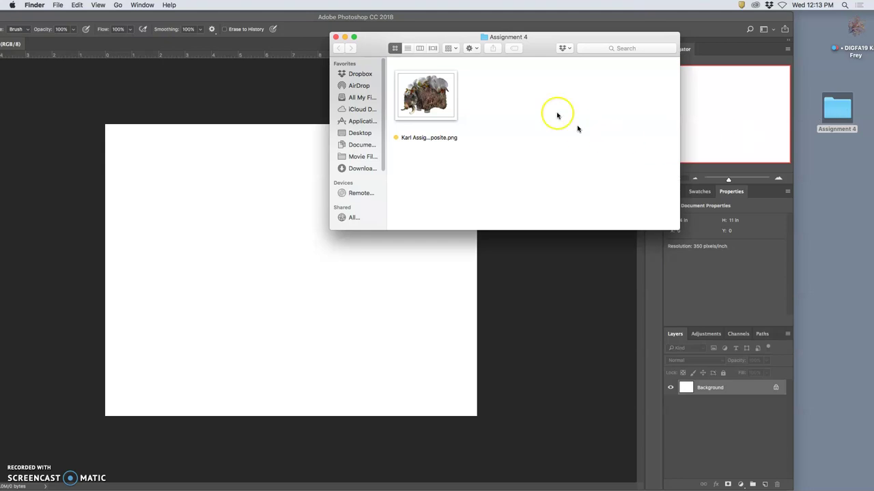
pyautogui.moveTo(434, 101); pyautogui.dragTo(267, 279)
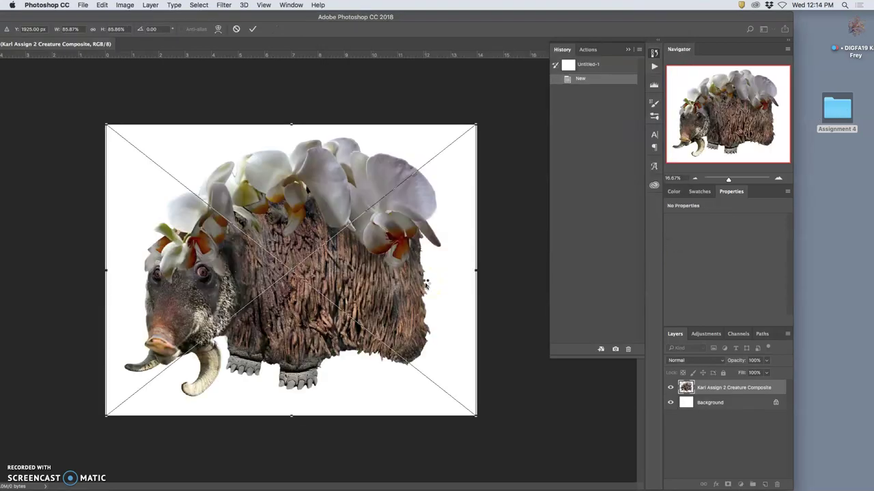
pyautogui.doubleClick(404, 16)
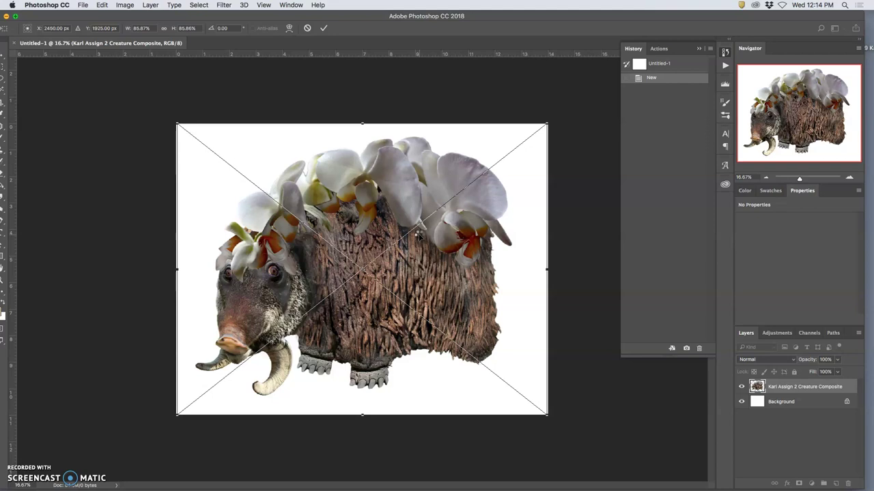
pyautogui.press('Return')
pyautogui.press('e')
pyautogui.moveTo(432, 242)
pyautogui.mouseDown()
pyautogui.moveTo(468, 267)
pyautogui.moveTo(442, 242)
pyautogui.moveTo(459, 247)
pyautogui.mouseUp()
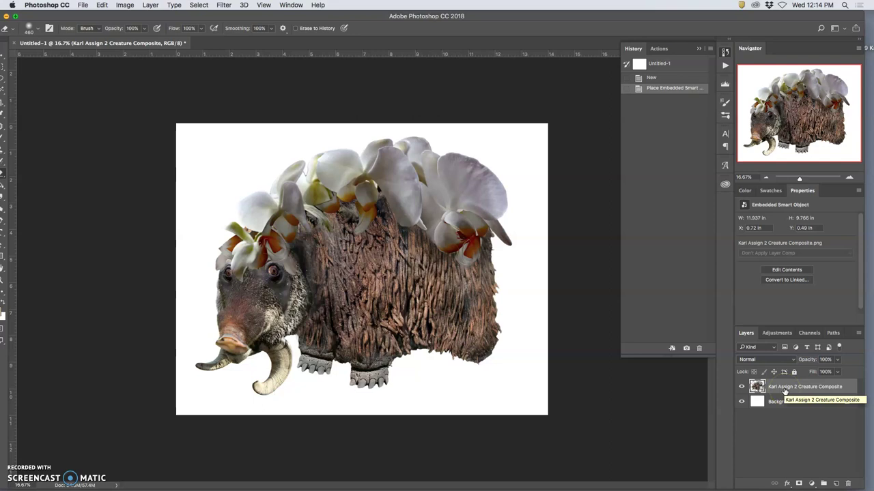
# Duplicate the creature layer and scale the copy to about 17.5%, placing it in the canvas's lower right corner
pyautogui.press('super+j')
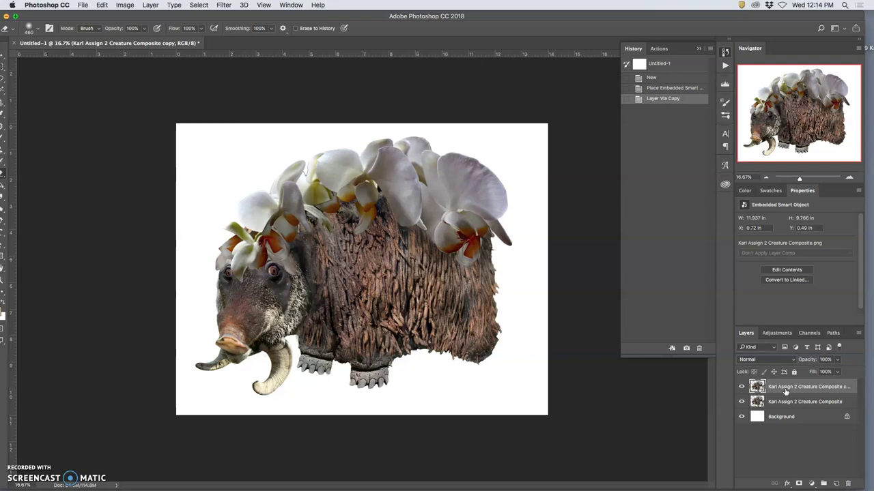
pyautogui.click(827, 416)
pyautogui.click(781, 394)
pyautogui.press('super+t')
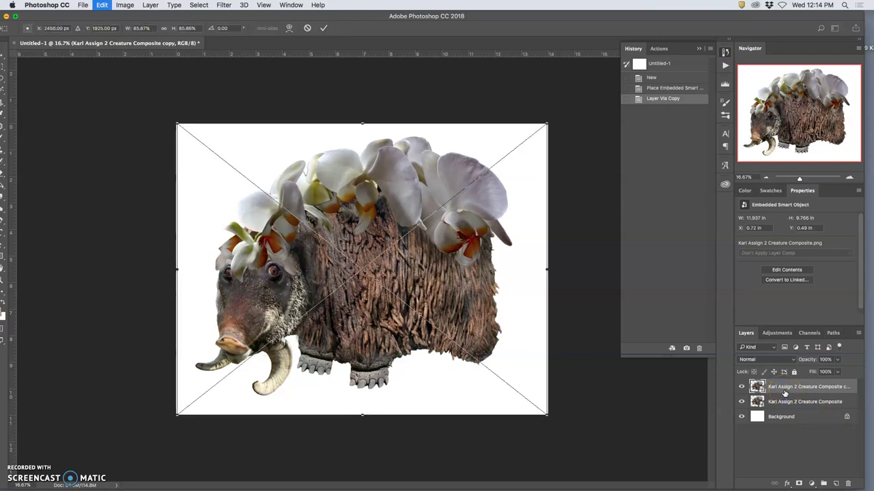
pyautogui.moveTo(545, 125); pyautogui.dragTo(252, 355)
pyautogui.click(227, 384)
pyautogui.moveTo(227, 384); pyautogui.dragTo(524, 387)
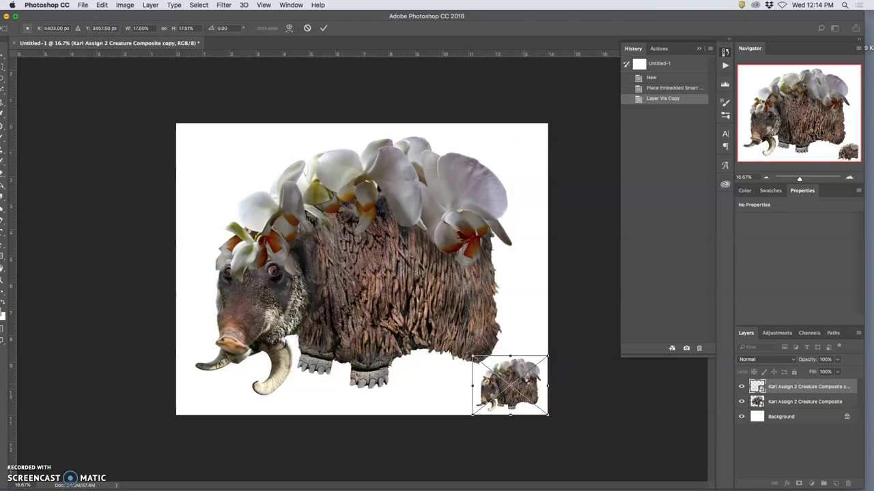
pyautogui.press('Return')
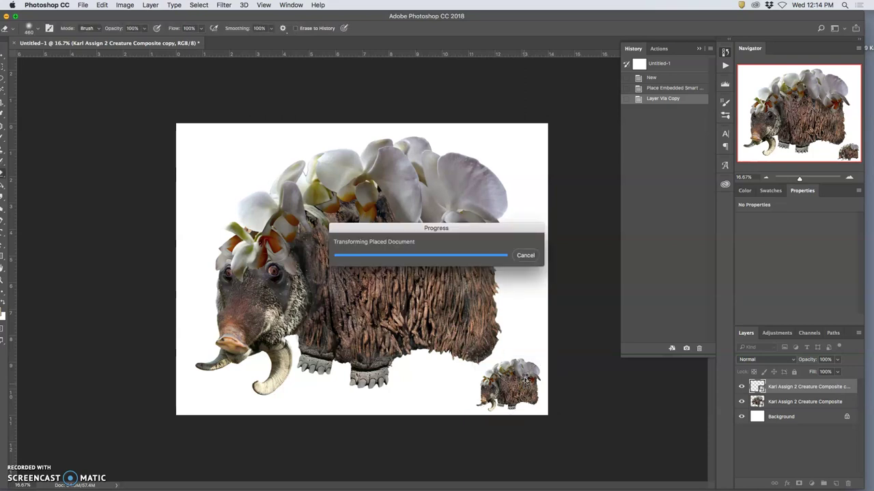
# Use the Move tool to shift the small creature copy closer to the canvas's right edge, at about X 11.44 in
pyautogui.moveTo(50, 16); pyautogui.dragTo(62, 17)
pyautogui.click(11, 54)
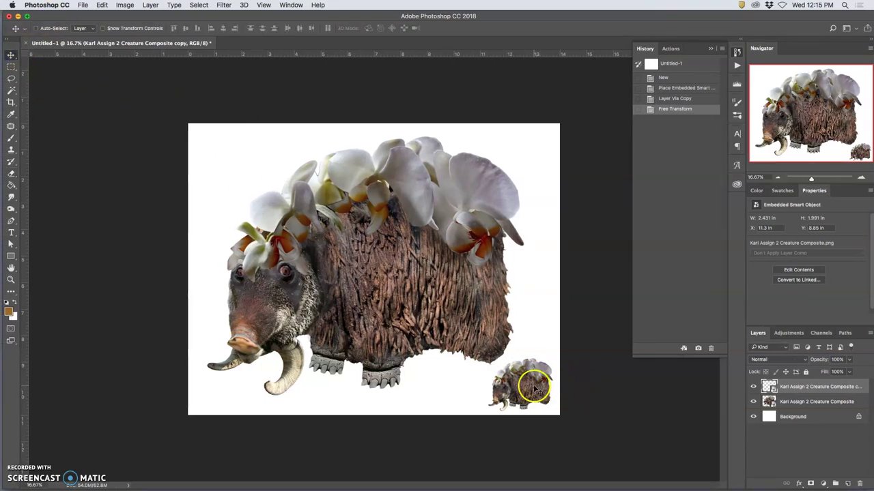
pyautogui.moveTo(534, 389)
pyautogui.mouseDown()
pyautogui.moveTo(457, 291)
pyautogui.moveTo(321, 191)
pyautogui.moveTo(230, 157)
pyautogui.moveTo(532, 362)
pyautogui.moveTo(543, 391)
pyautogui.mouseUp()
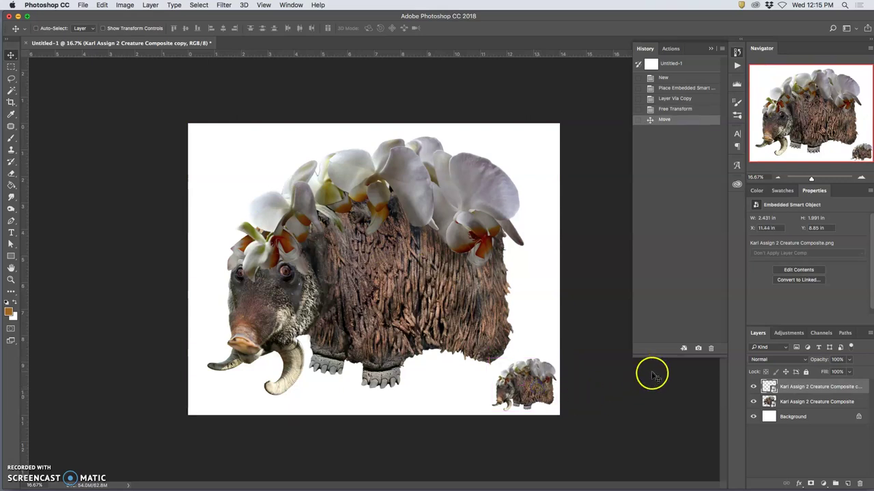
# Select the large creature layer and save the document to the desktop in Photoshop format, named with the artist's first name and "Assign 4 Cloud Creature"
pyautogui.click(797, 405)
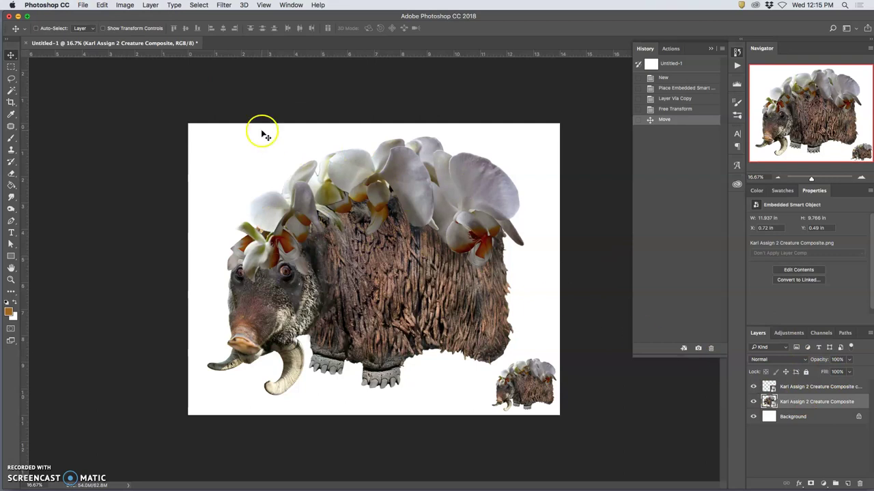
pyautogui.click(83, 6)
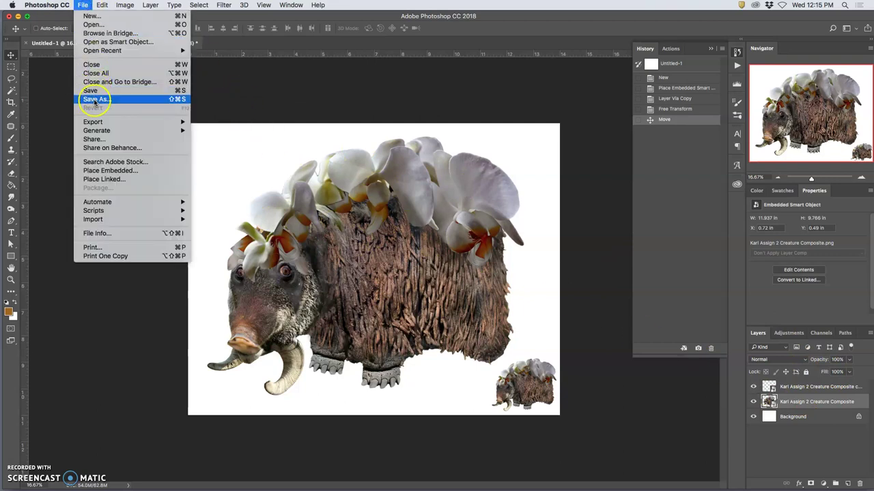
pyautogui.click(341, 136)
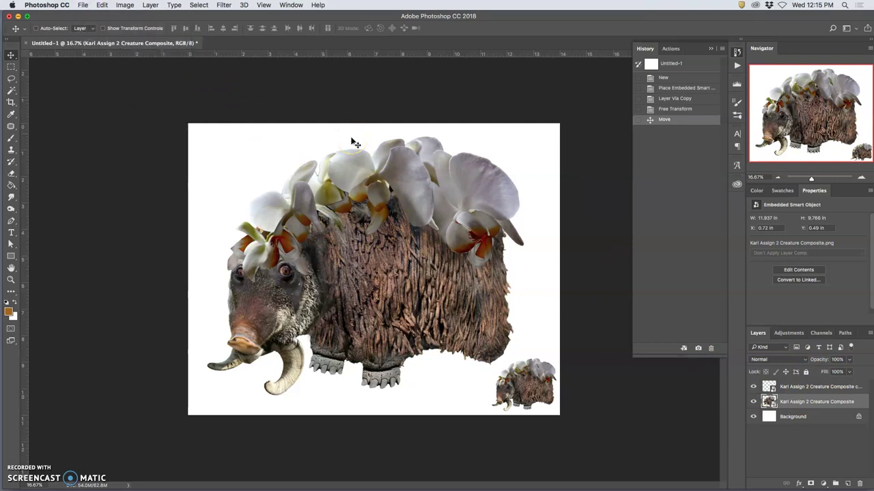
pyautogui.press('super+s')
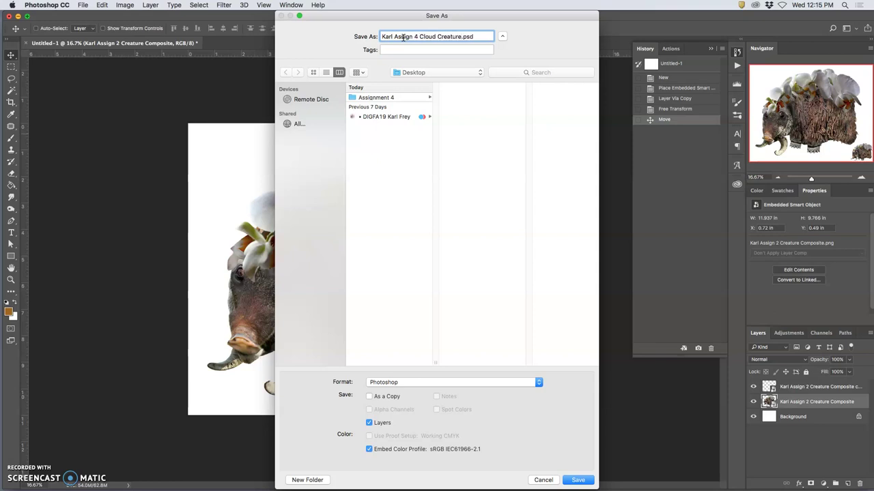
pyautogui.click(578, 479)
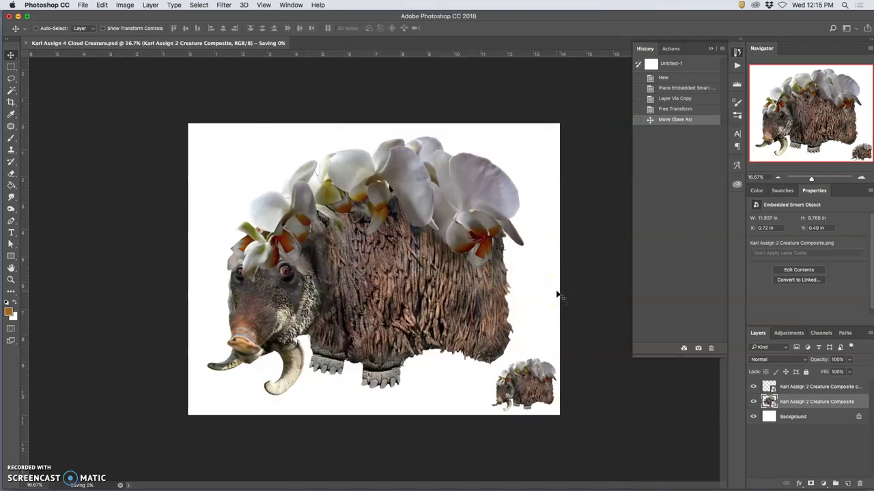
# Switch to Google Chrome and search Google Images for "clouds" in a new tab
pyautogui.moveTo(390, 484)
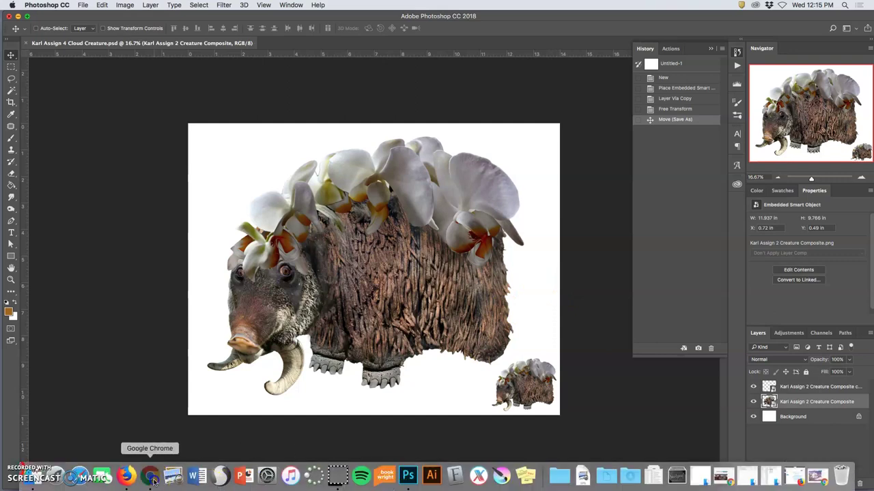
pyautogui.click(152, 476)
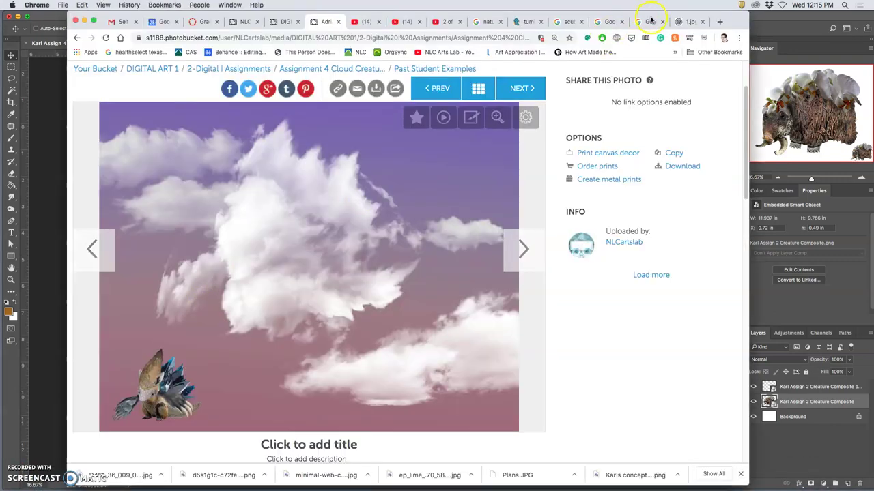
pyautogui.click(719, 22)
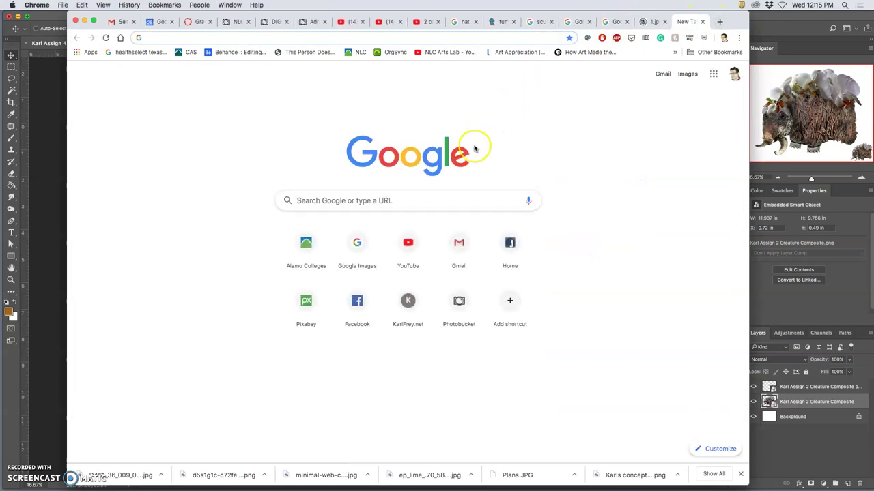
pyautogui.click(684, 73)
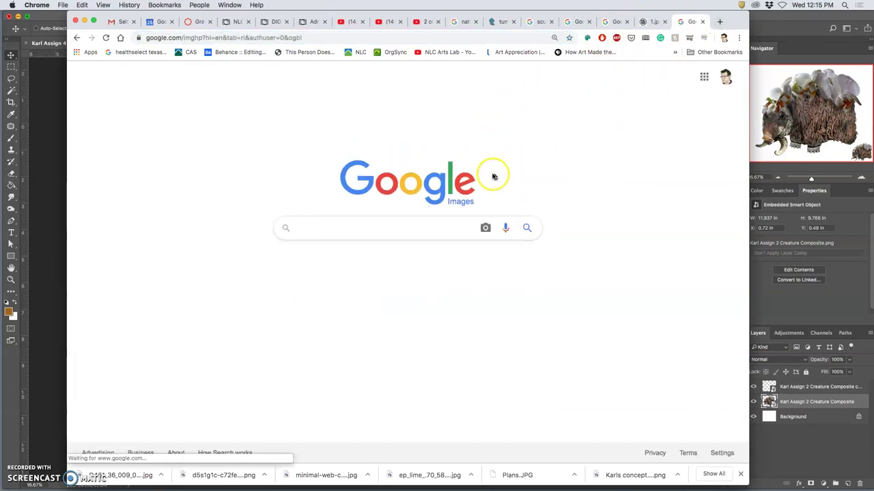
pyautogui.write('cloud')
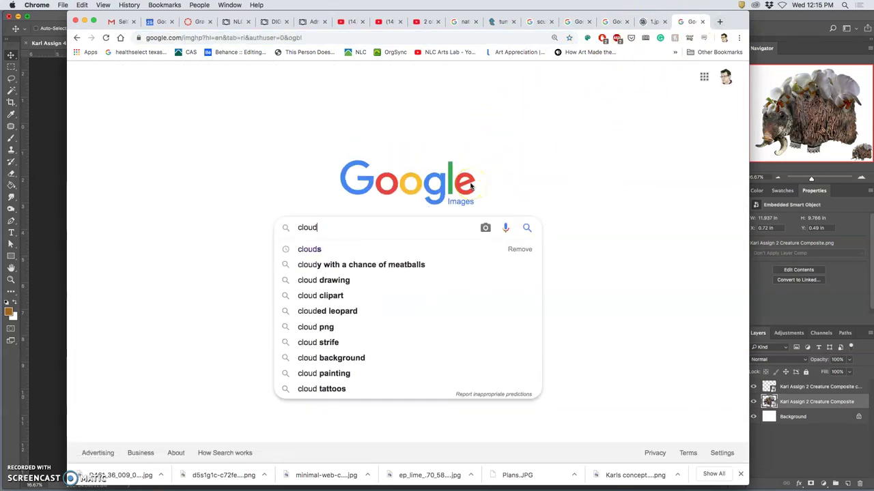
pyautogui.write('s')
pyautogui.press('Return')
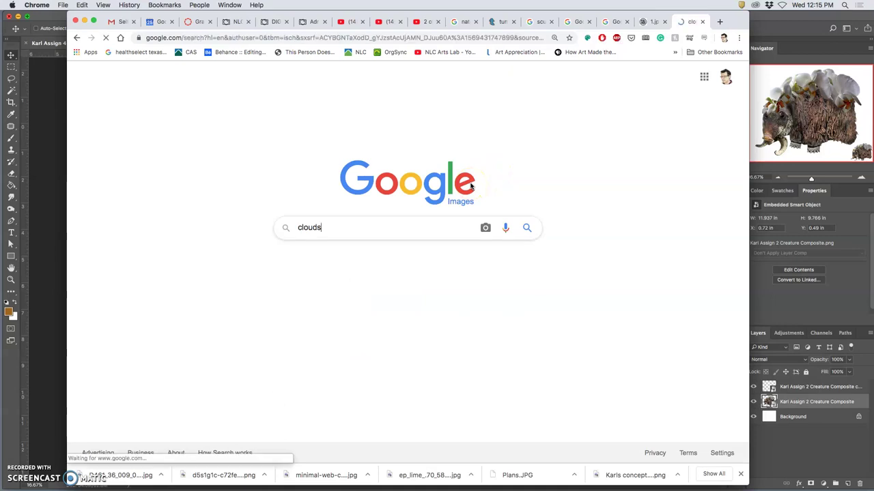
# Filter the cloud image results to the Large size
pyautogui.click(445, 112)
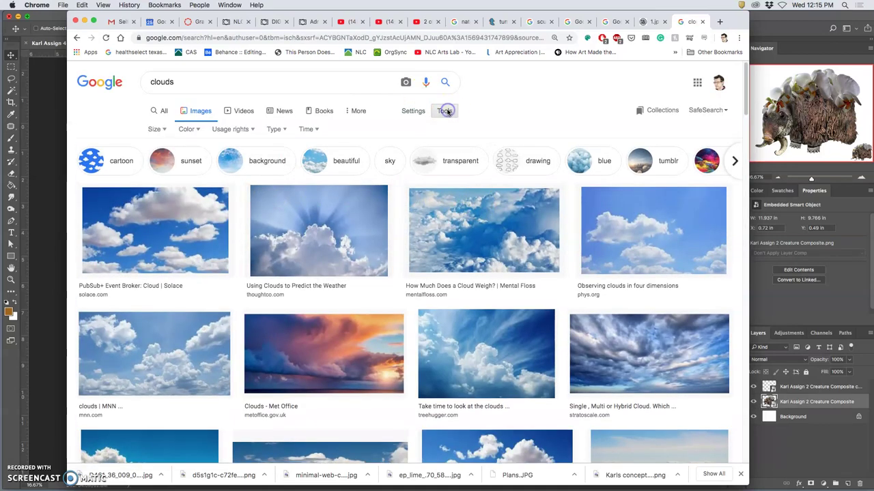
pyautogui.click(156, 129)
pyautogui.click(160, 158)
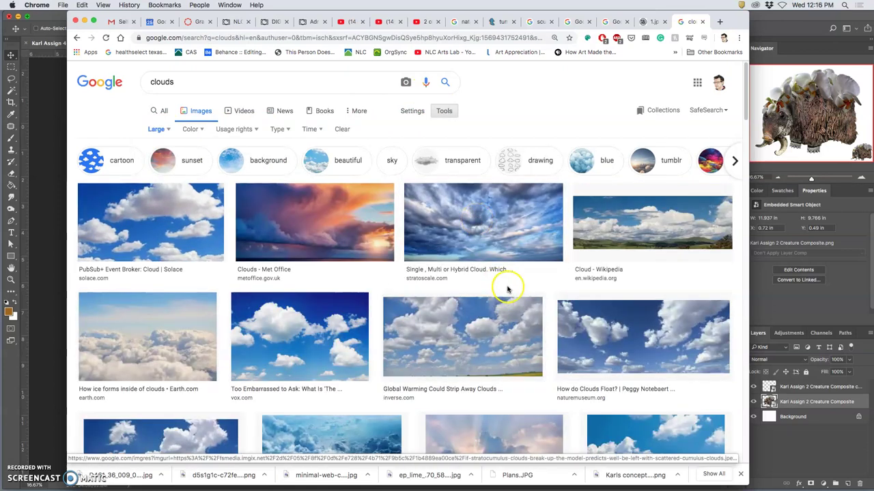
# Browse the cloud results and open the Beachfront B-Roll photo of grey-white cumulus clouds in a new tab
pyautogui.scroll(-6, 537, 290)
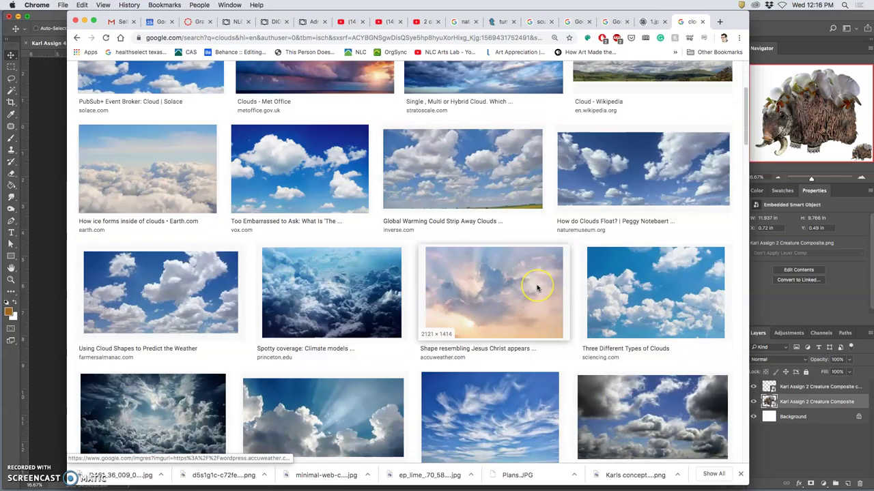
pyautogui.scroll(-8, 537, 288)
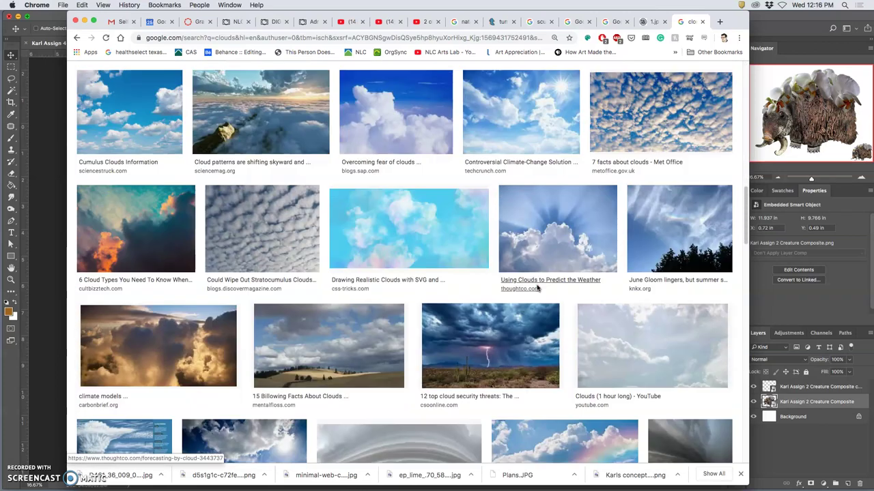
pyautogui.scroll(-10, 537, 288)
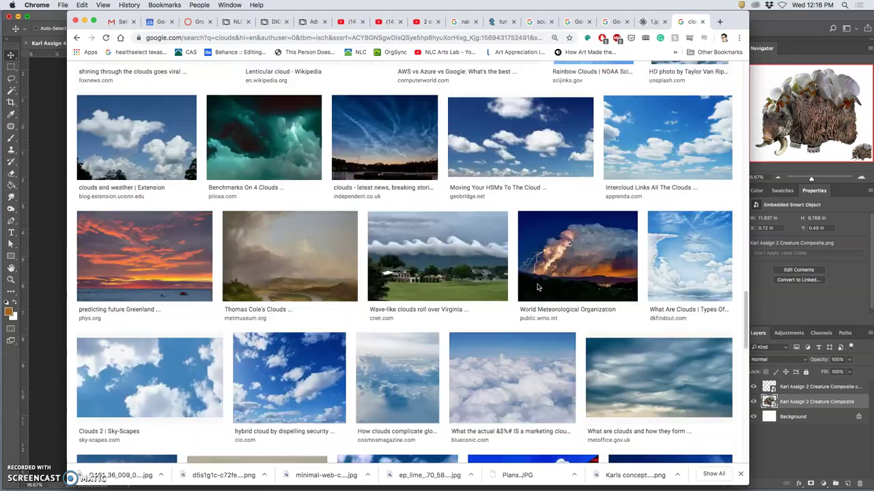
pyautogui.scroll(-2, 537, 288)
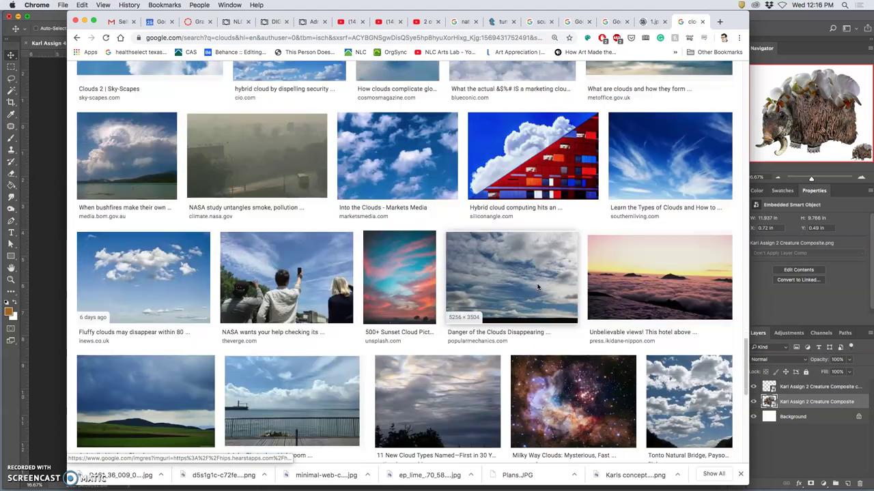
pyautogui.scroll(-5, 537, 288)
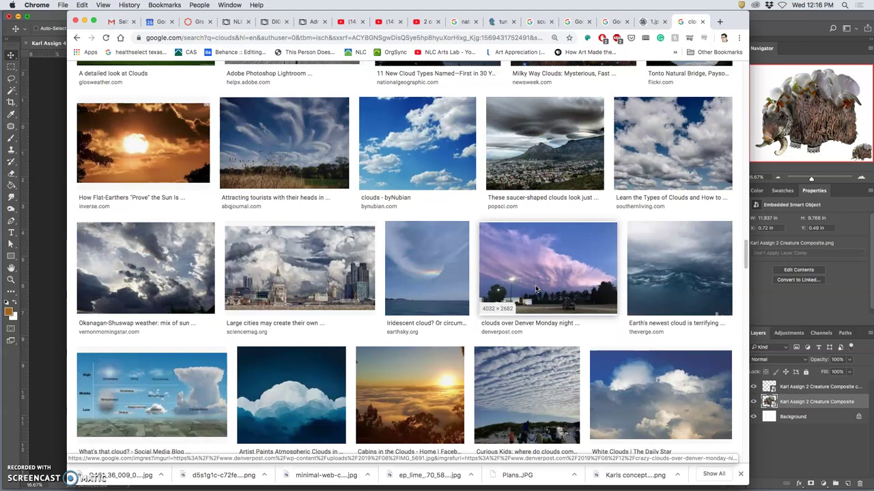
pyautogui.scroll(-5, 534, 290)
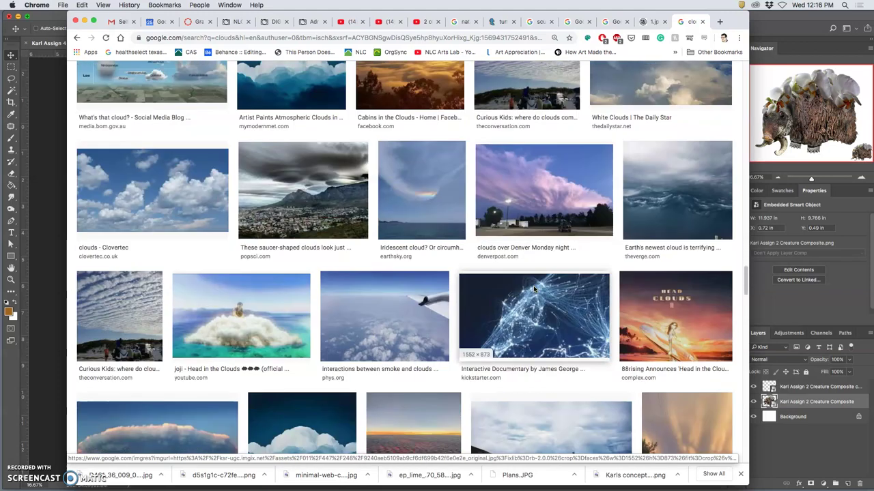
pyautogui.scroll(-10, 535, 290)
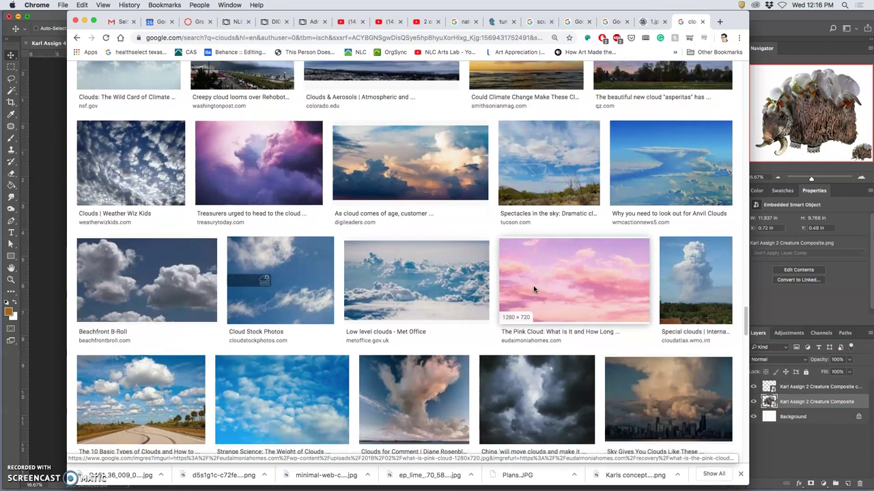
pyautogui.click(179, 285)
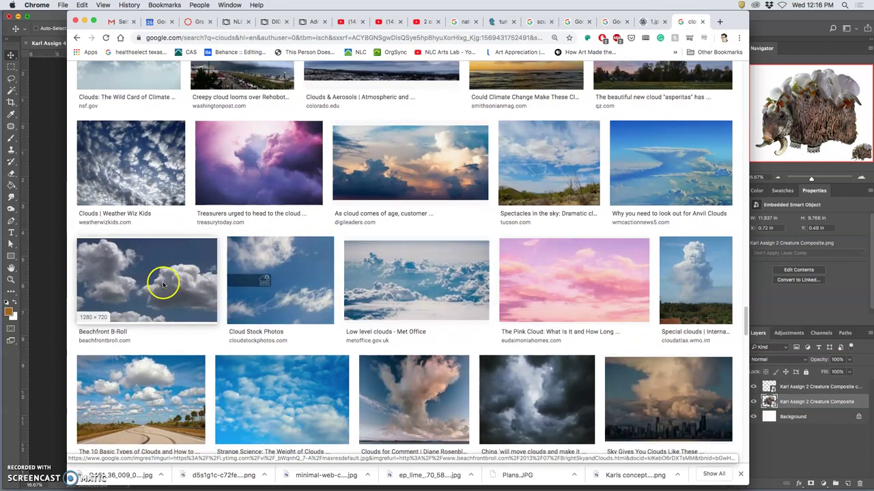
pyautogui.rightClick(165, 285)
pyautogui.click(181, 286)
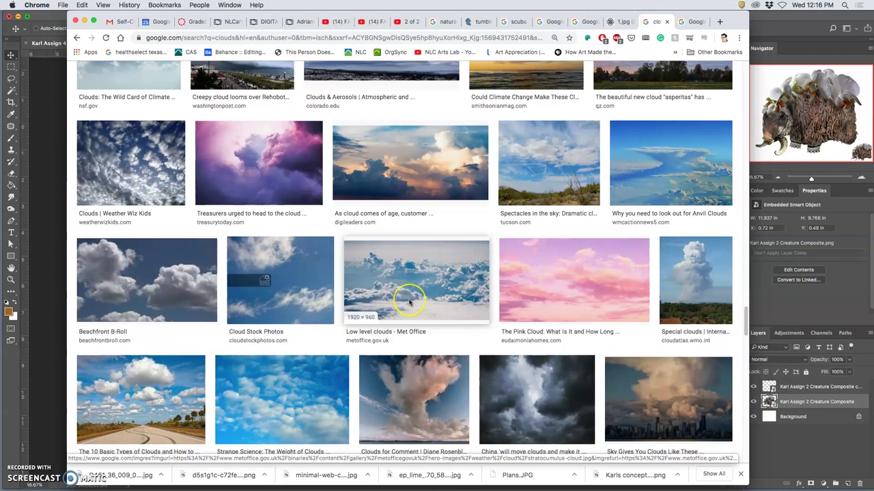
# Open the thoughtco.com photo of white clouds above a road in a new tab
pyautogui.scroll(-3, 408, 300)
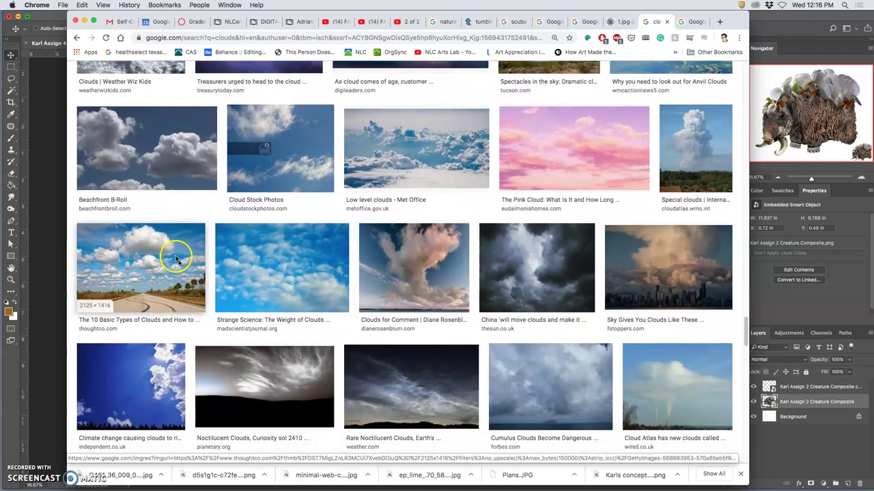
pyautogui.rightClick(161, 260)
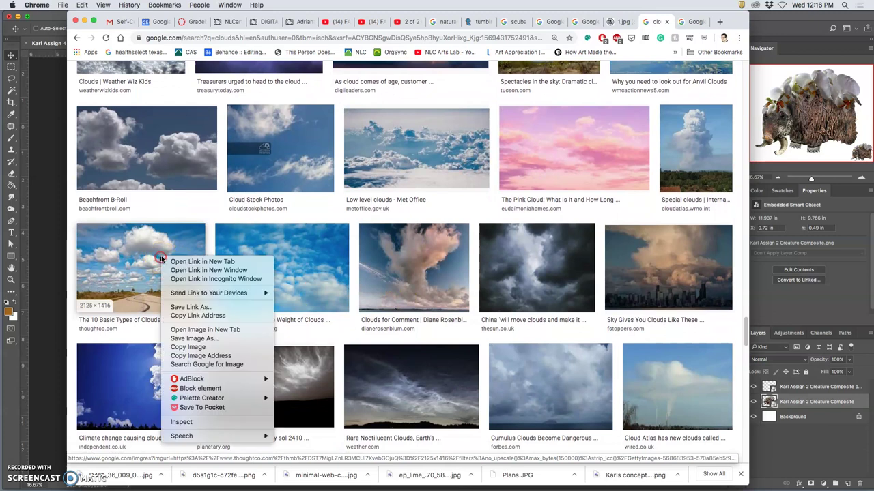
pyautogui.click(179, 259)
# Look through the large cloud results for photos of dense white clouds with distinct shapes
pyautogui.scroll(-2, 276, 282)
pyautogui.scroll(-5, 276, 282)
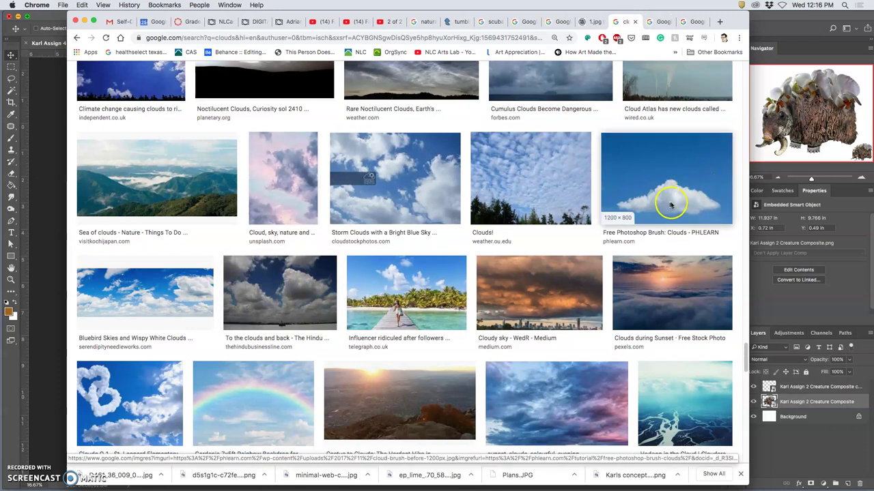
pyautogui.scroll(-2, 667, 203)
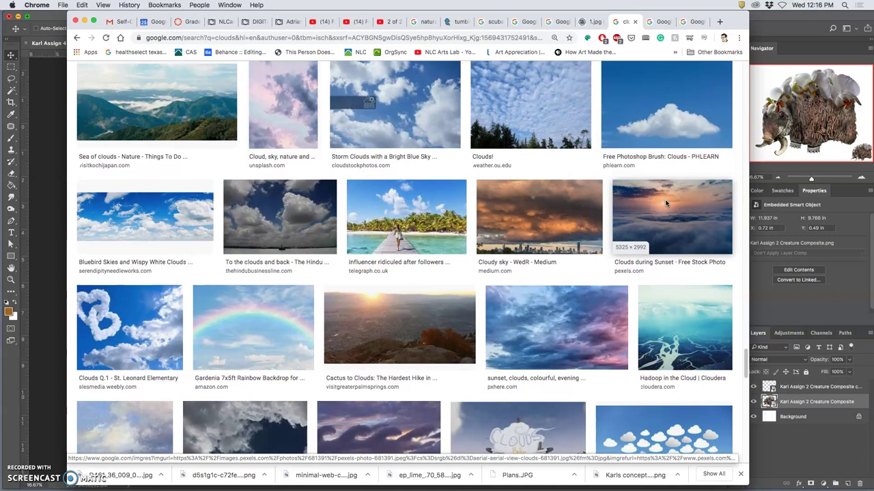
pyautogui.scroll(-5, 667, 203)
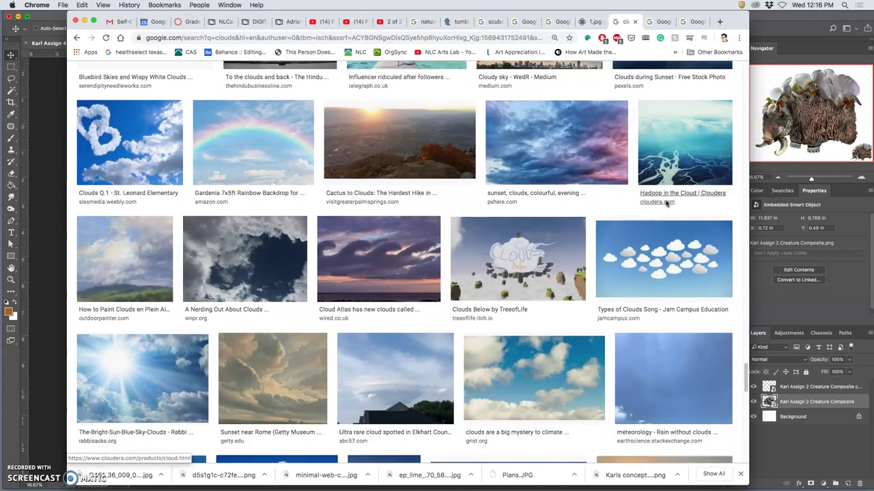
pyautogui.scroll(-3, 666, 203)
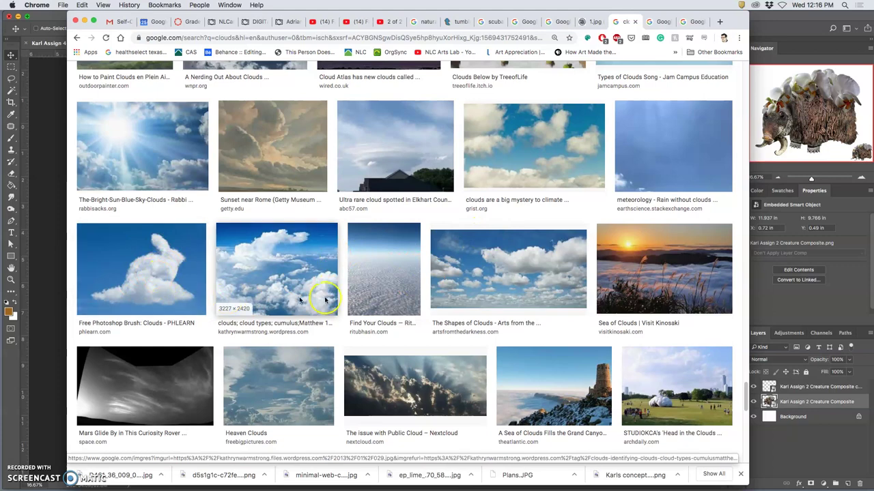
pyautogui.scroll(-5, 493, 281)
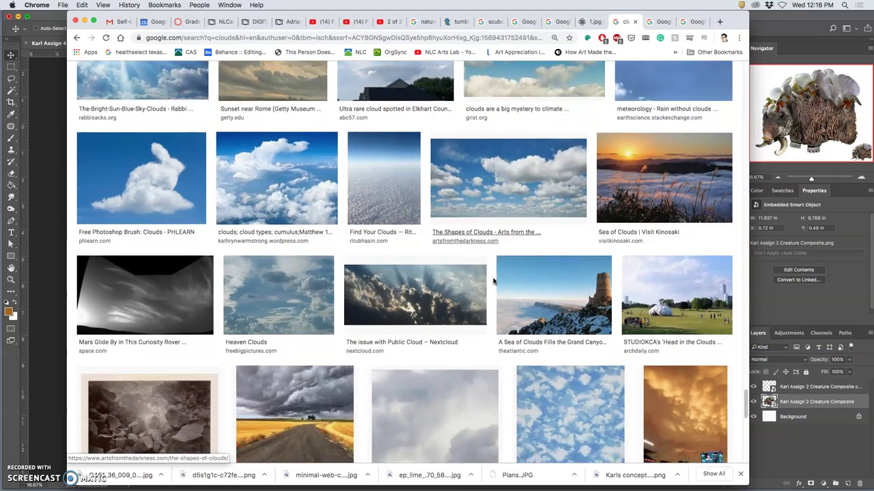
pyautogui.scroll(-3, 493, 281)
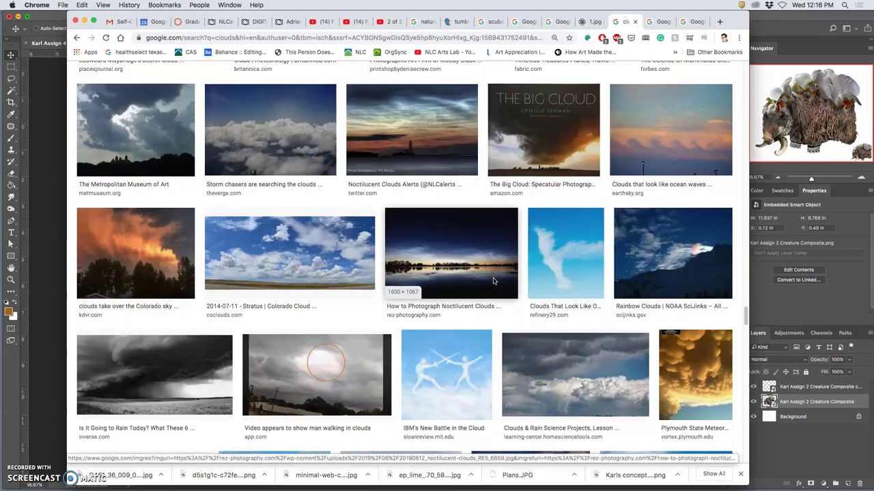
pyautogui.scroll(-3, 493, 280)
pyautogui.scroll(-5, 493, 281)
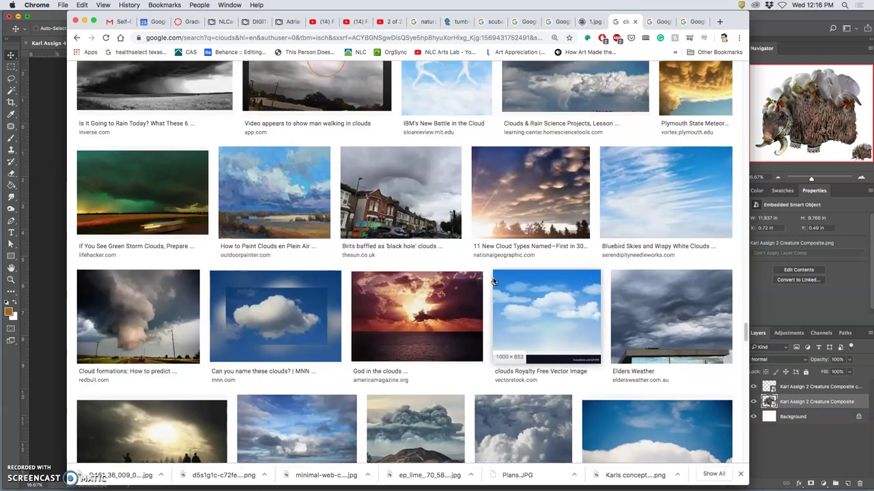
pyautogui.scroll(-3, 493, 280)
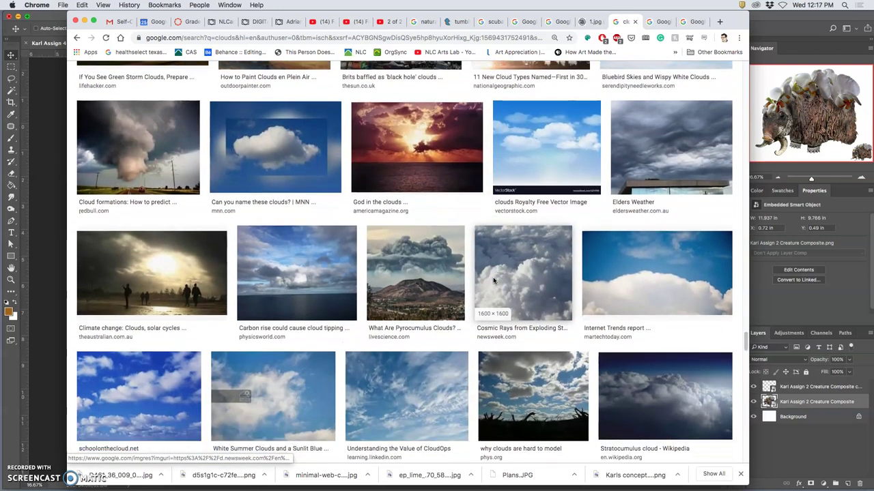
pyautogui.scroll(-4, 494, 280)
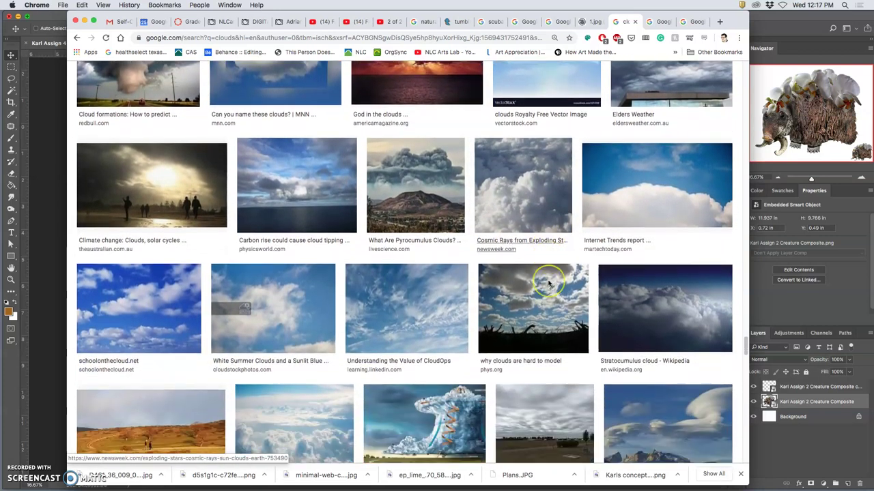
pyautogui.scroll(-3, 548, 282)
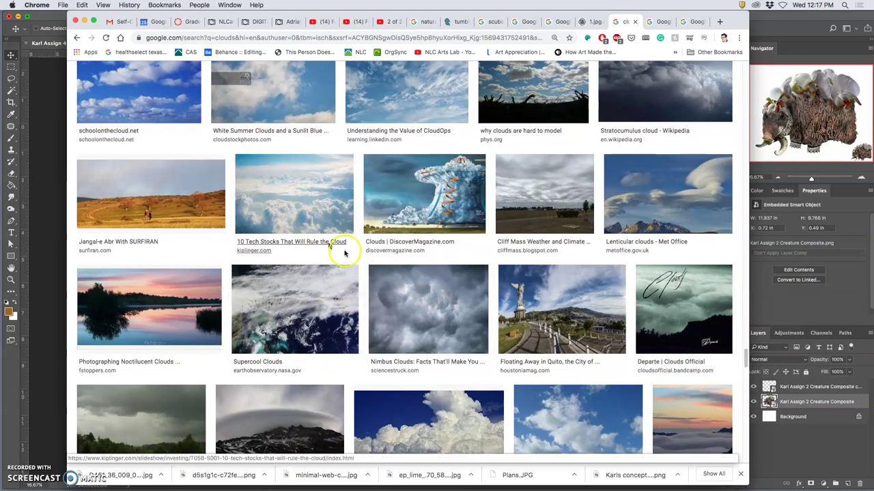
# Find the zmescience.com photo of a towering white cumulus cloud and open it in a new tab
pyautogui.scroll(-2, 365, 253)
pyautogui.scroll(-4, 364, 254)
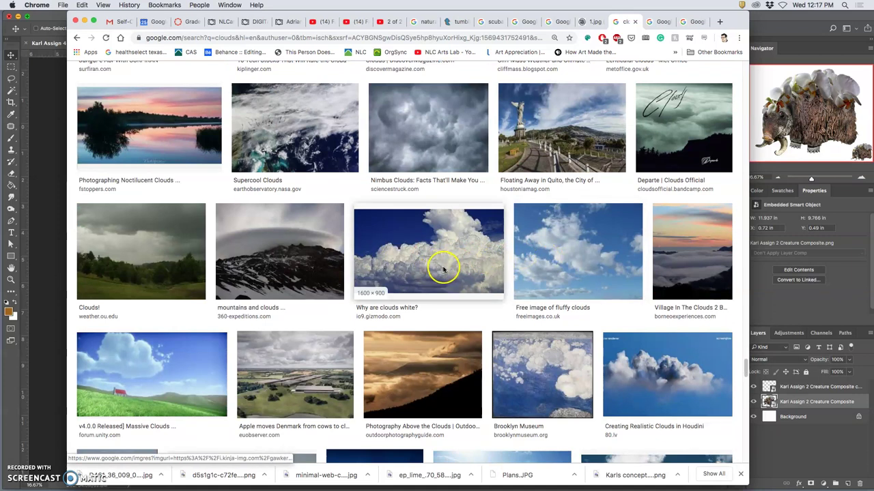
pyautogui.scroll(-7, 441, 270)
pyautogui.scroll(-8, 457, 271)
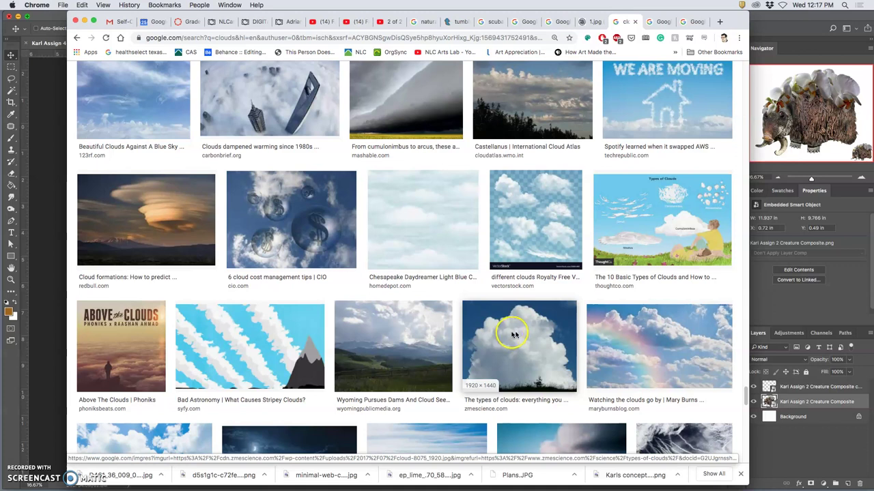
pyautogui.rightClick(515, 334)
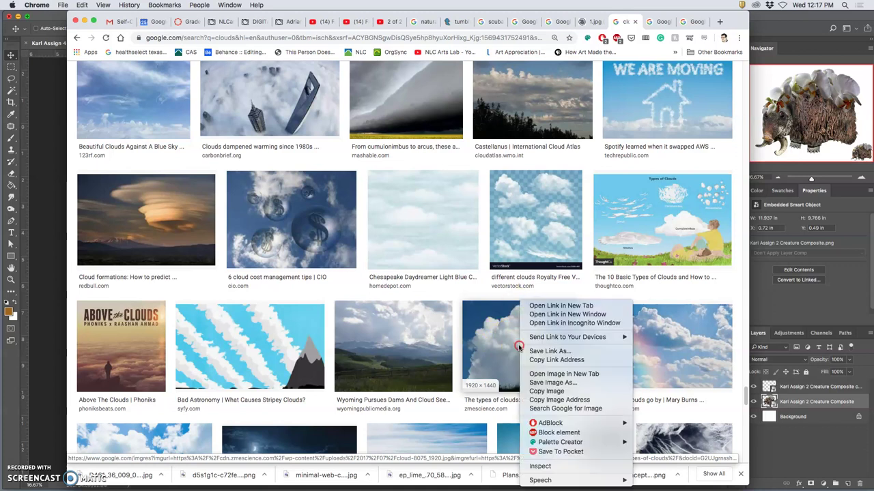
pyautogui.click(539, 305)
# Browse through the rest of the loaded cloud results and load more images
pyautogui.scroll(-10, 512, 344)
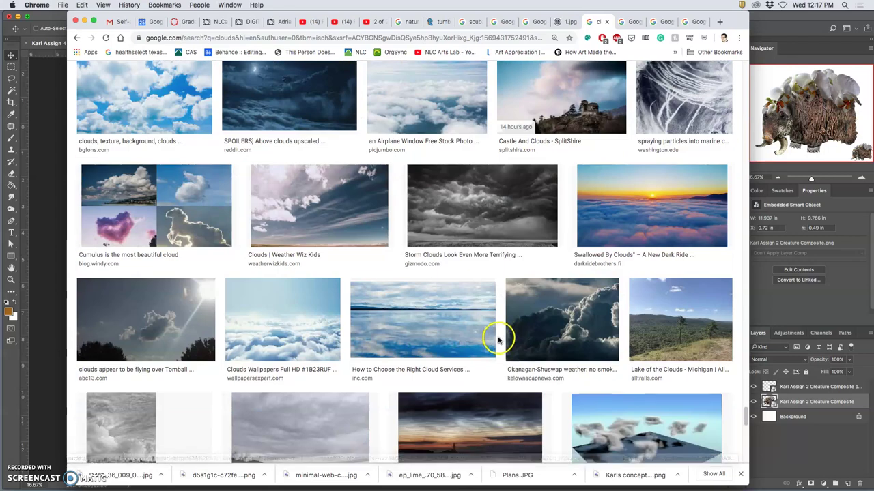
pyautogui.scroll(-9, 503, 339)
pyautogui.scroll(-15, 498, 336)
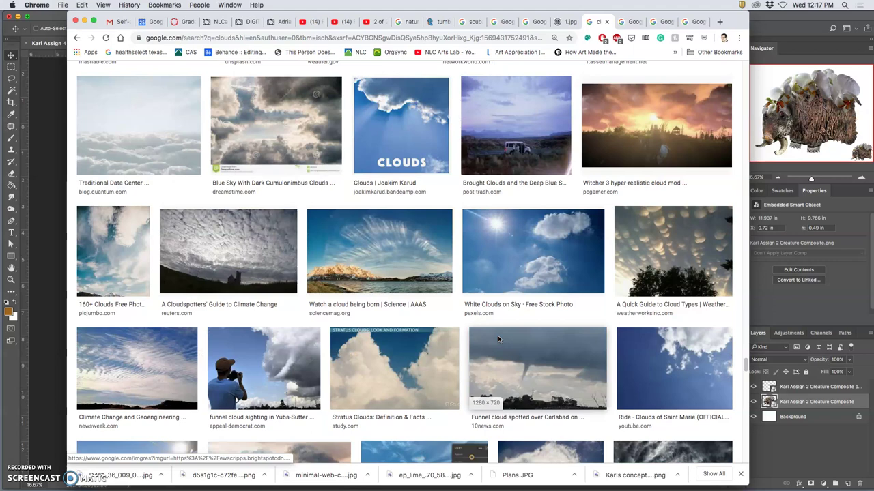
pyautogui.scroll(-12, 498, 335)
pyautogui.scroll(-12, 498, 335)
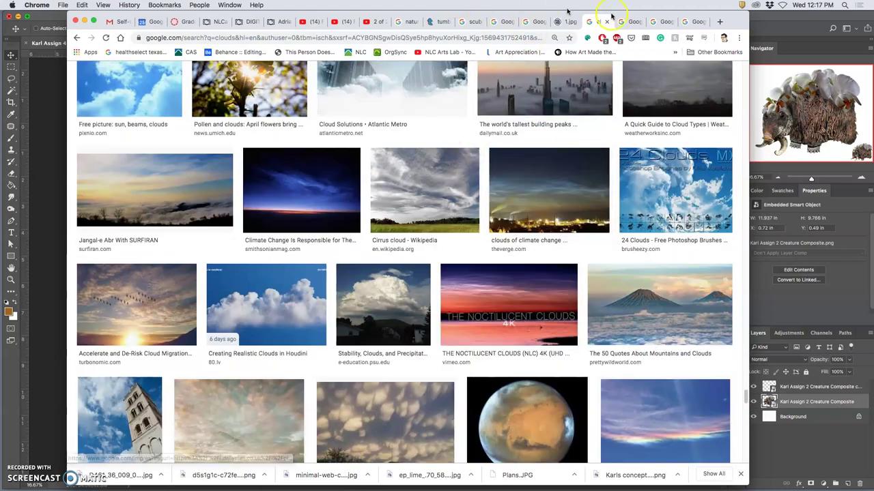
pyautogui.scroll(-12, 466, 337)
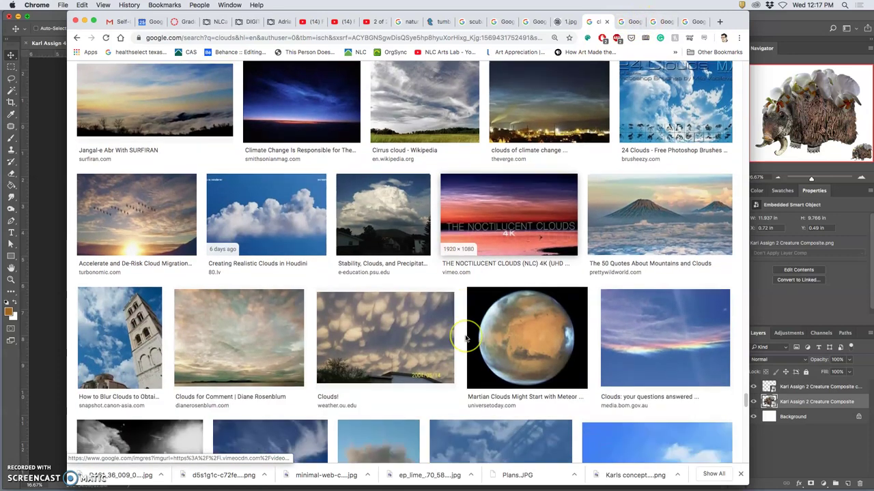
pyautogui.scroll(-10, 465, 334)
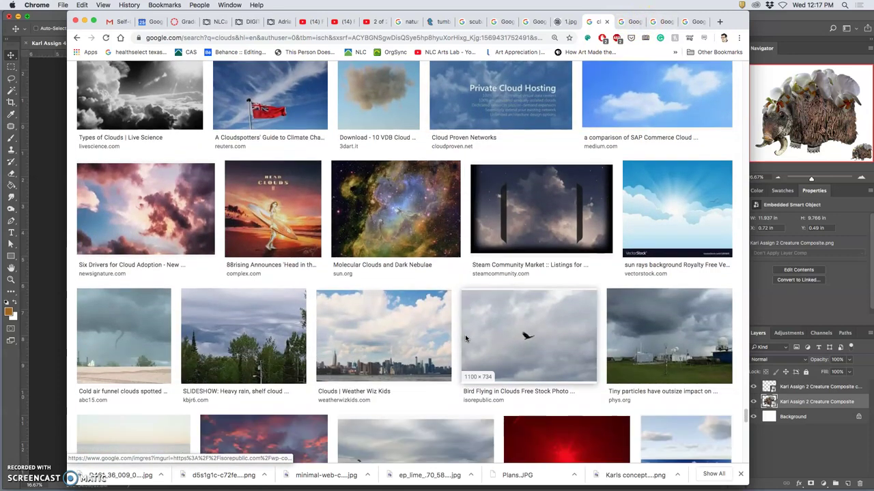
pyautogui.scroll(-12, 466, 337)
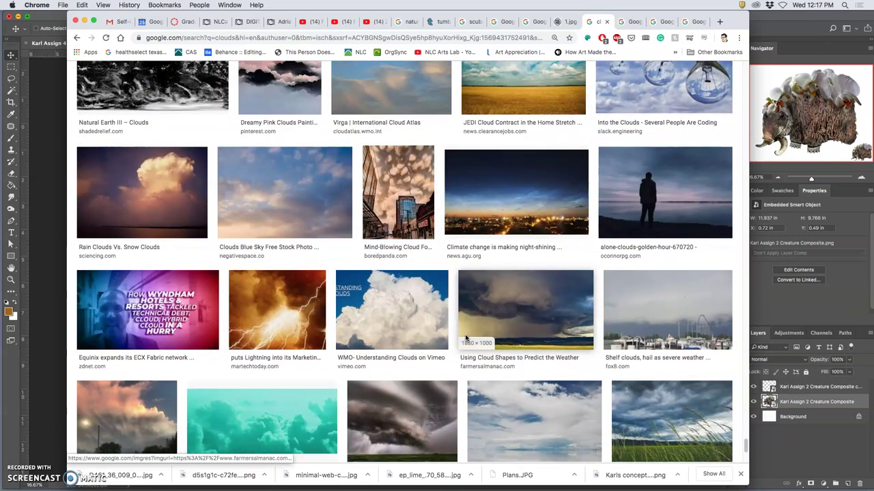
pyautogui.click(415, 314)
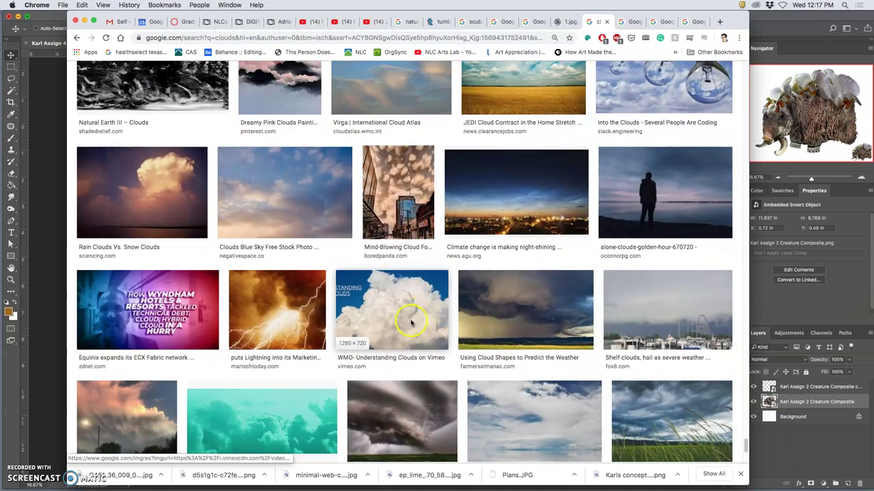
pyautogui.scroll(-5, 409, 321)
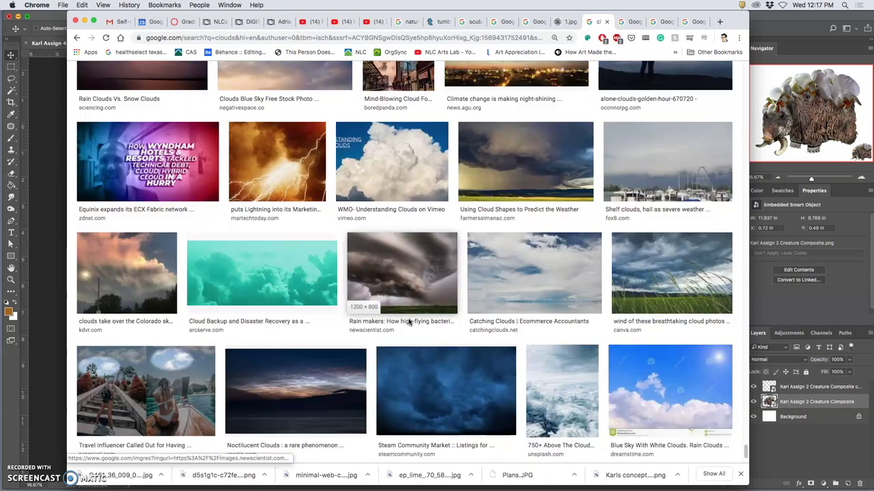
pyautogui.click(425, 417)
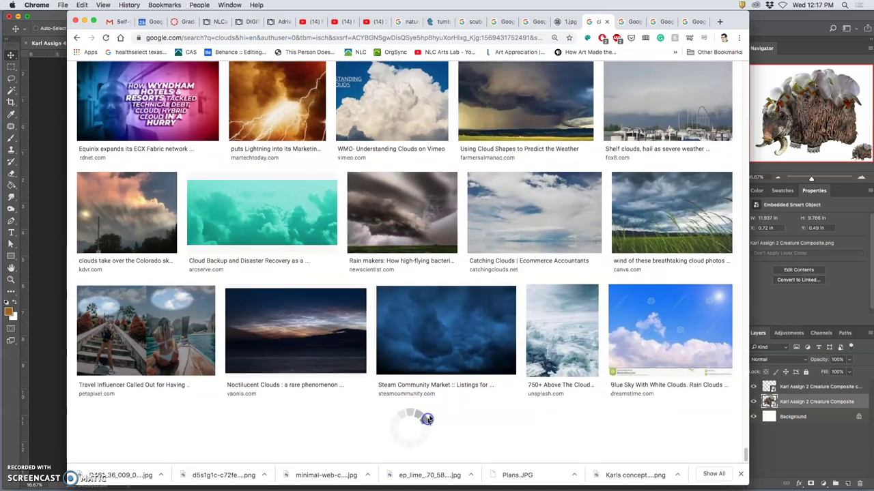
# Open the "Empty Clouds Zen" photo of white clouds on blue sky from facebook.com in a new tab
pyautogui.scroll(-4, 451, 374)
pyautogui.scroll(-5, 449, 376)
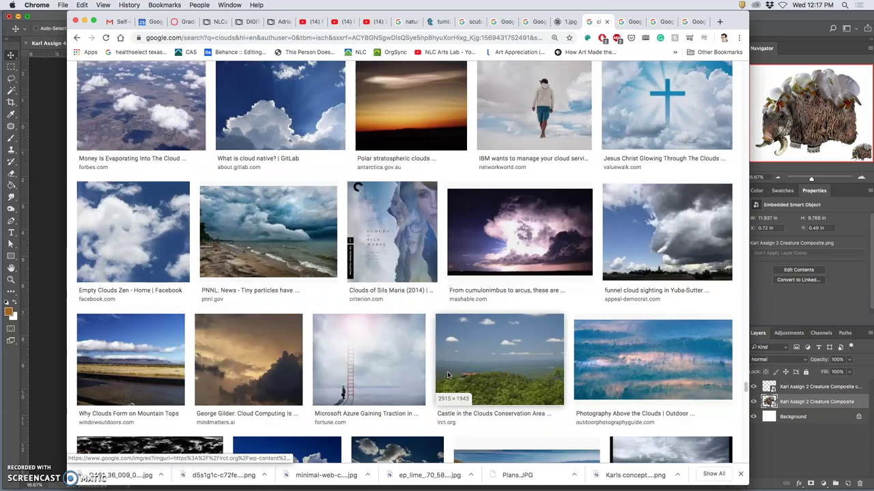
pyautogui.rightClick(126, 244)
pyautogui.click(163, 242)
# Find the pexels.com White Clouds Wallpaper photo among the new results and open it in a new tab
pyautogui.scroll(-1, 345, 273)
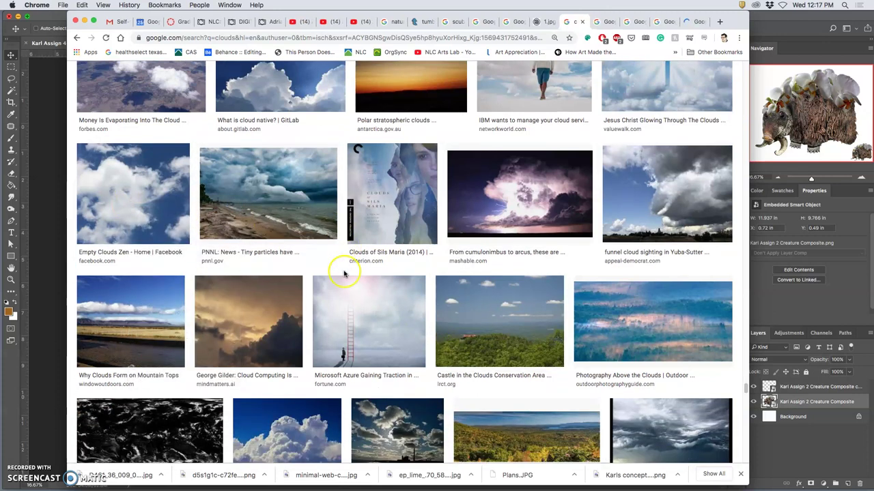
pyautogui.click(687, 200)
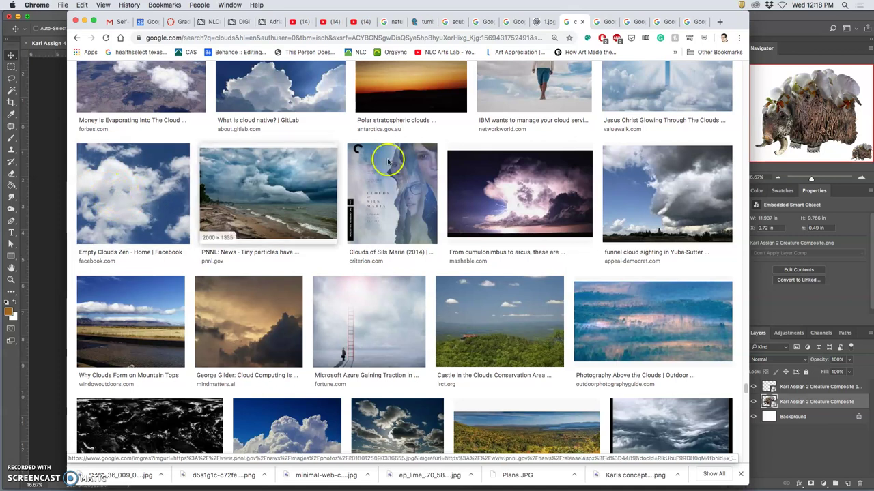
pyautogui.scroll(-5, 564, 245)
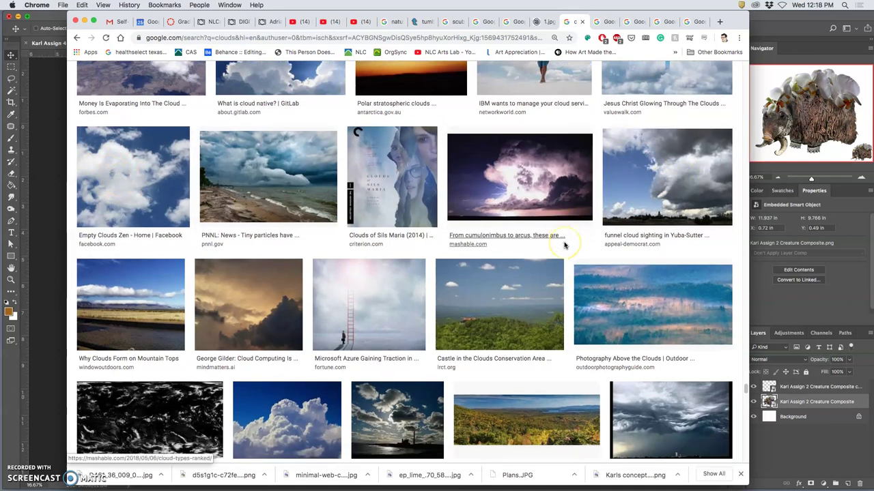
pyautogui.scroll(-2, 532, 266)
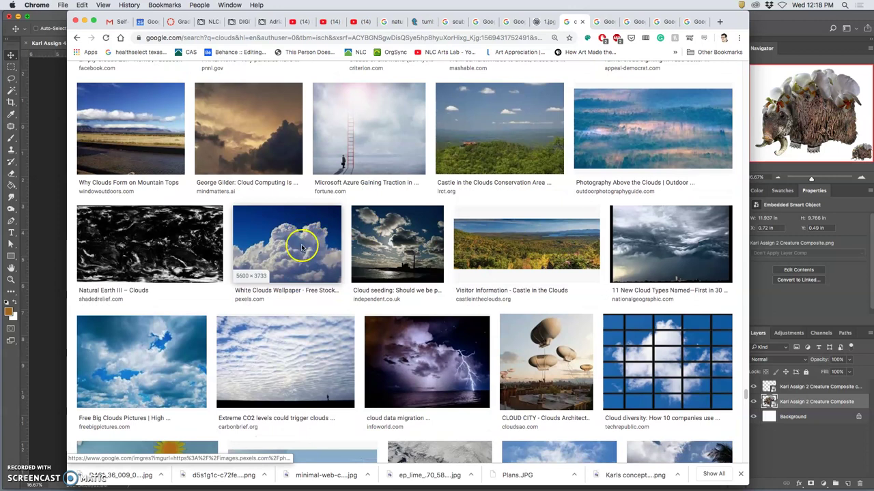
pyautogui.rightClick(303, 248)
pyautogui.click(307, 250)
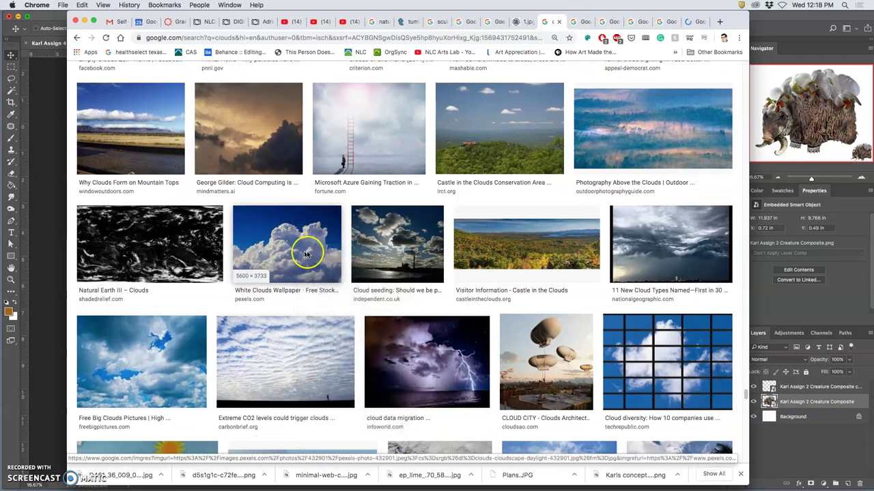
# Open the schoolonthecloud.net photo of billowing white clouds on deep blue sky in a new tab
pyautogui.scroll(-4, 314, 283)
pyautogui.scroll(-4, 320, 289)
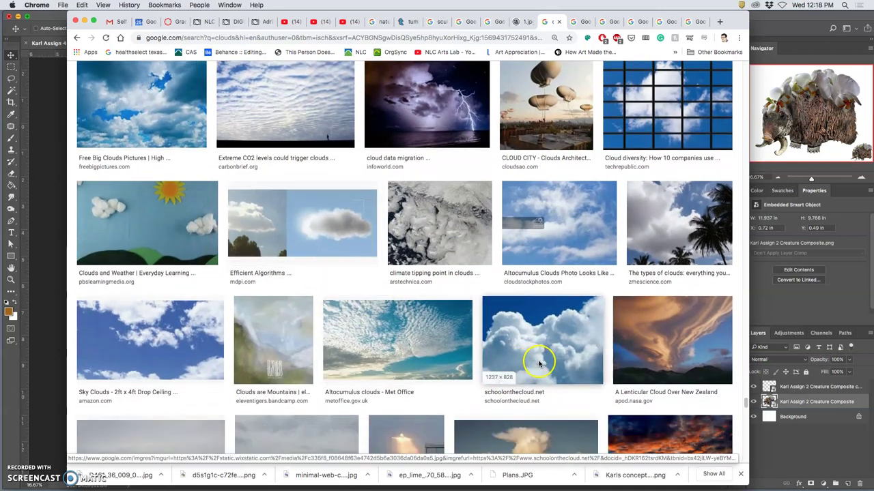
pyautogui.scroll(-1, 534, 355)
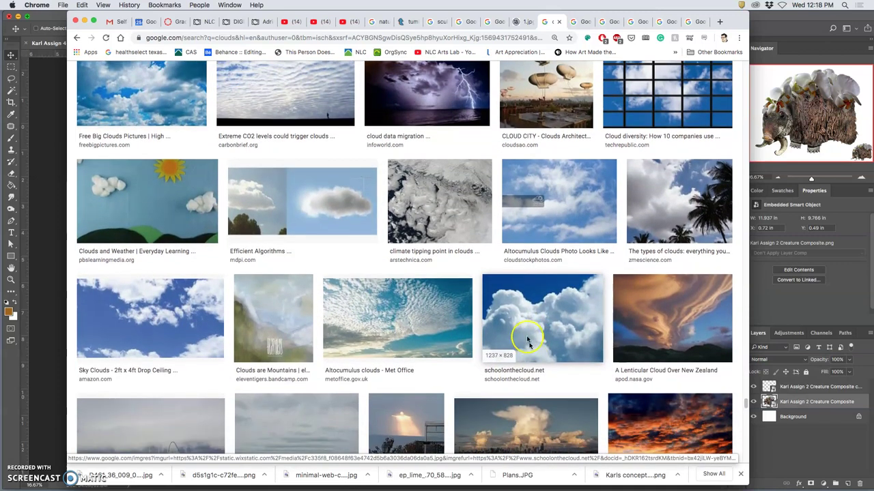
pyautogui.rightClick(527, 339)
pyautogui.click(532, 306)
# Look through further cloud results and open the boxcast.com "What is Cloud Transcoding?" photo in a new tab
pyautogui.scroll(-2, 473, 327)
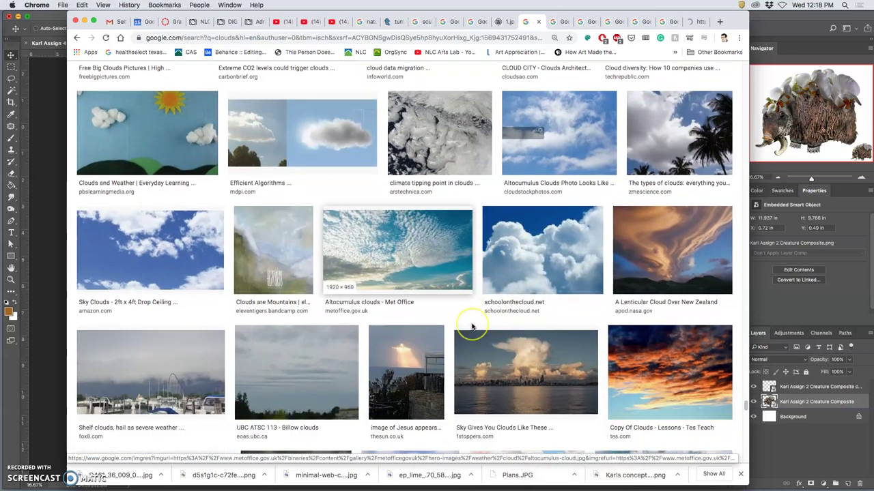
pyautogui.scroll(-10, 472, 327)
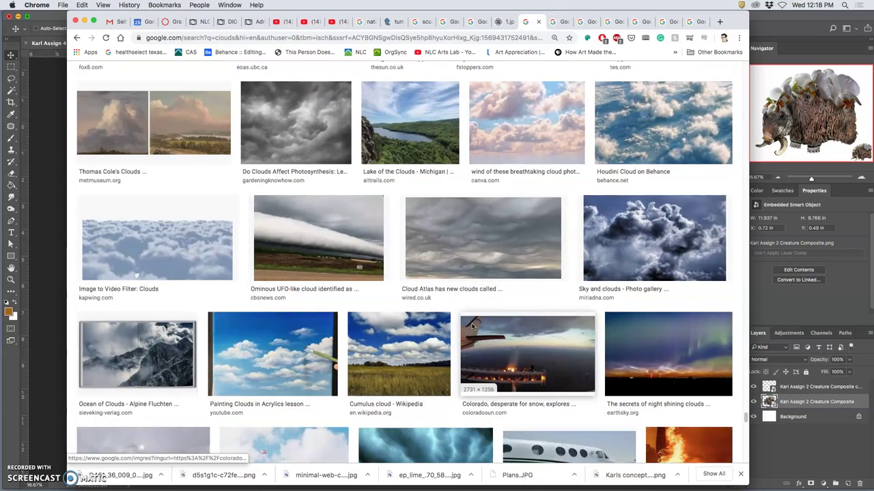
pyautogui.scroll(-10, 472, 328)
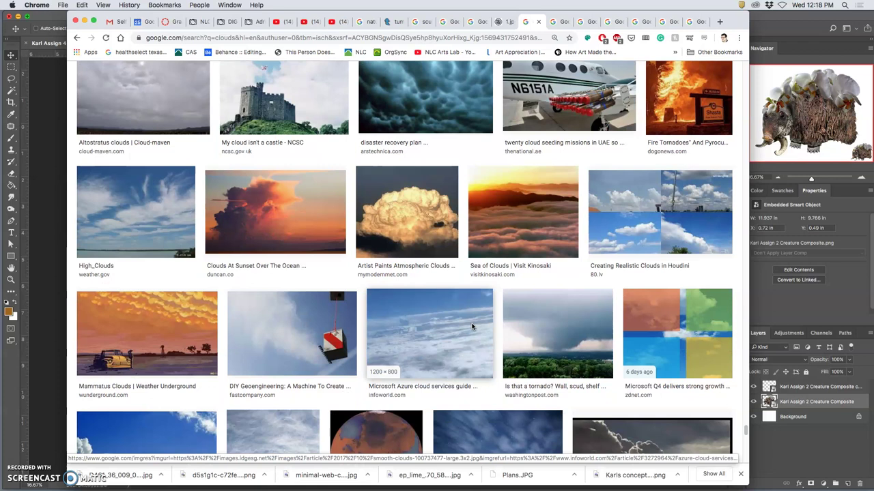
pyautogui.scroll(-3, 472, 327)
pyautogui.click(412, 131)
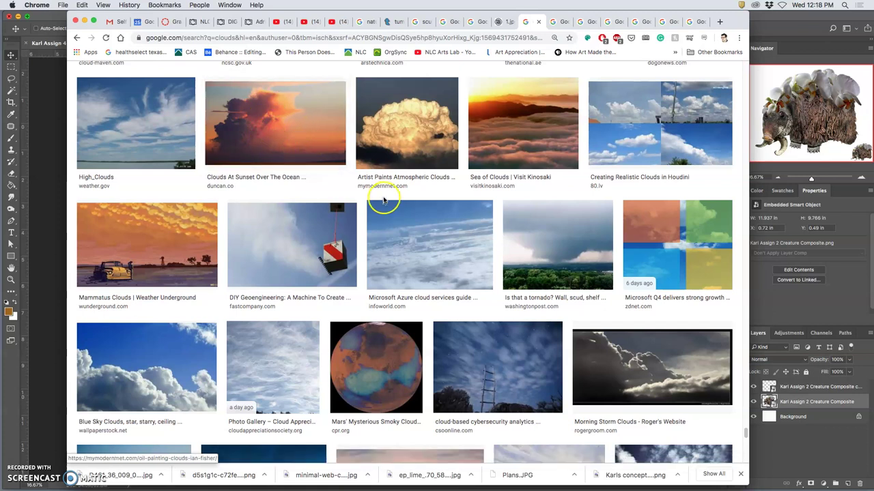
pyautogui.scroll(-5, 384, 196)
pyautogui.scroll(-8, 384, 198)
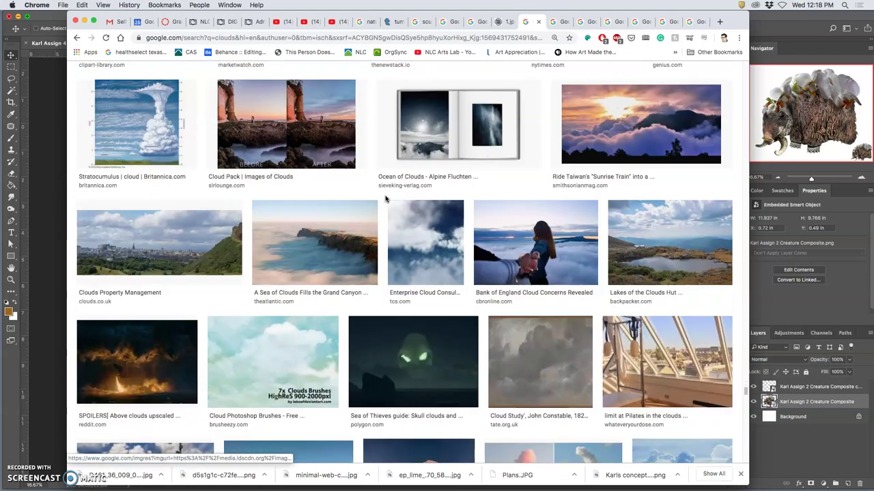
pyautogui.scroll(-10, 384, 199)
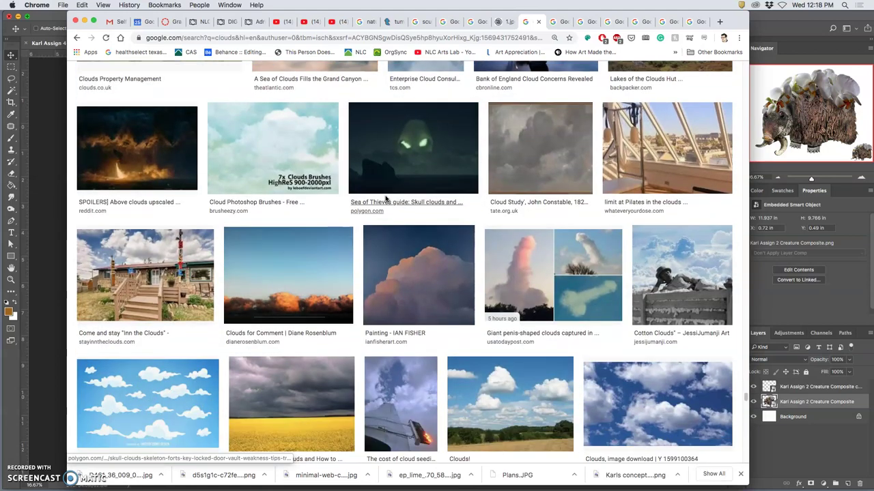
pyautogui.scroll(-2, 385, 198)
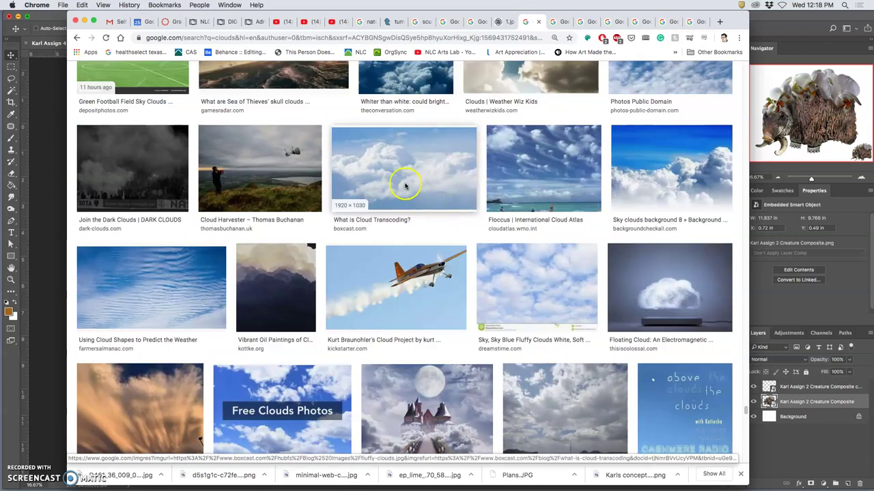
pyautogui.rightClick(406, 180)
# Open the Beachfront B-Roll cloud image in its own tab, close its preview tab, and inspect the image at full size
pyautogui.click(550, 21)
pyautogui.click(487, 208)
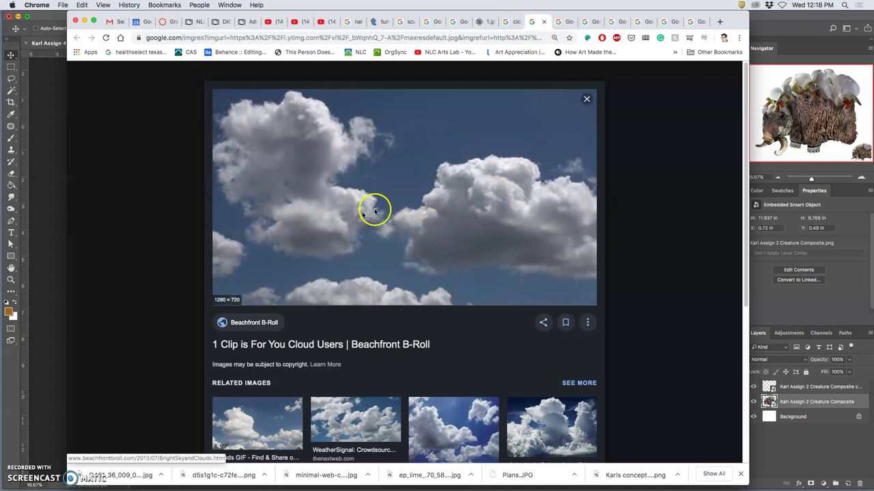
pyautogui.rightClick(413, 204)
pyautogui.click(461, 280)
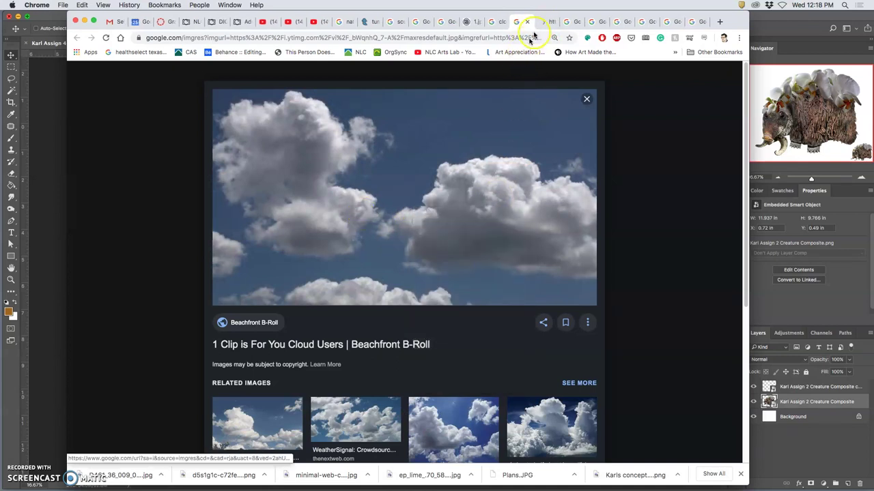
pyautogui.click(523, 21)
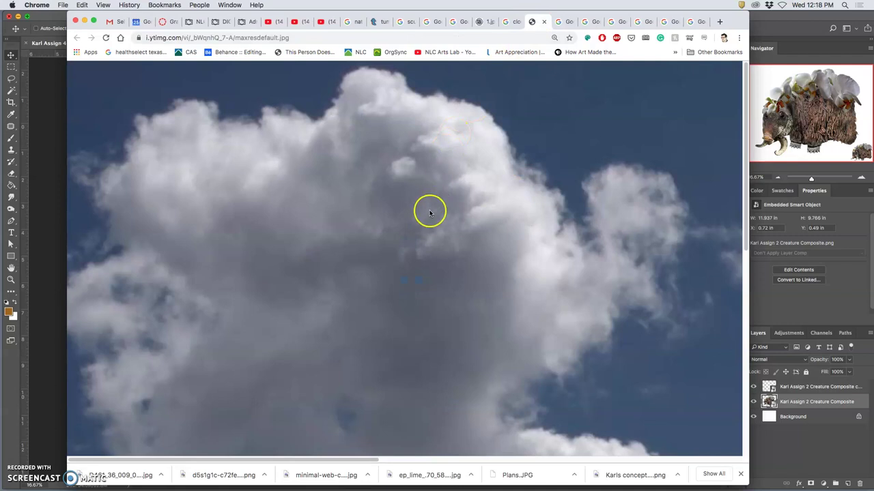
pyautogui.scroll(-6, 429, 209)
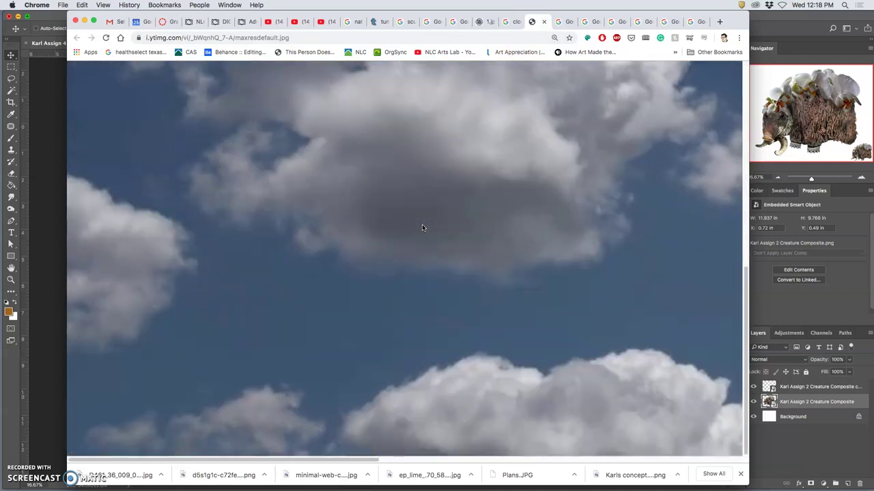
pyautogui.scroll(6, 422, 228)
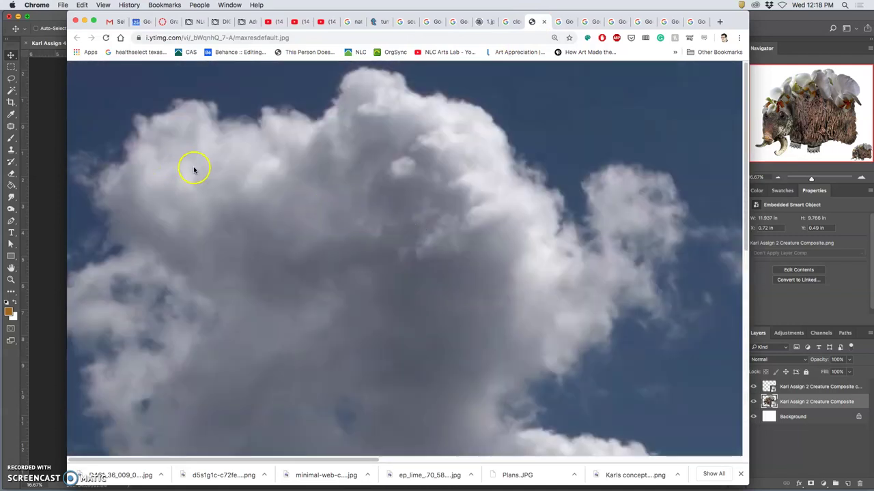
# Minimize the Photoshop window, save the full-size Beachfront B-Roll image into the desktop's Assignment 4 folder, and close its tab
pyautogui.click(17, 17)
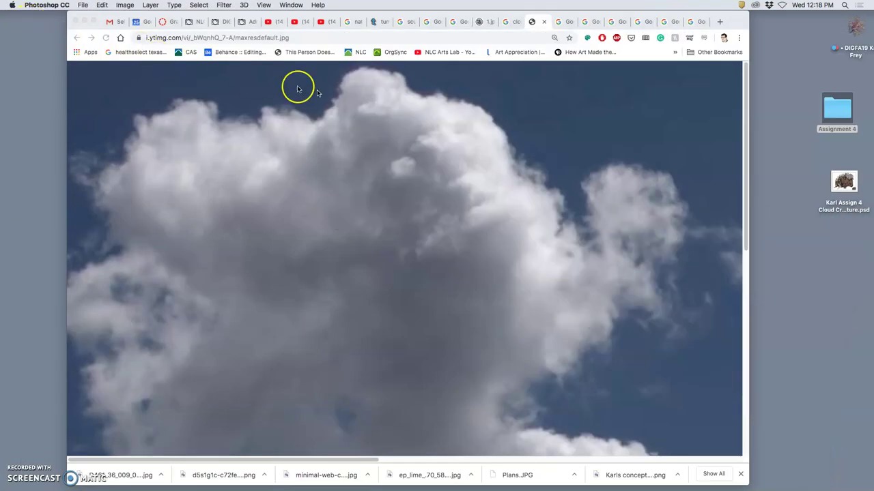
pyautogui.click(641, 183)
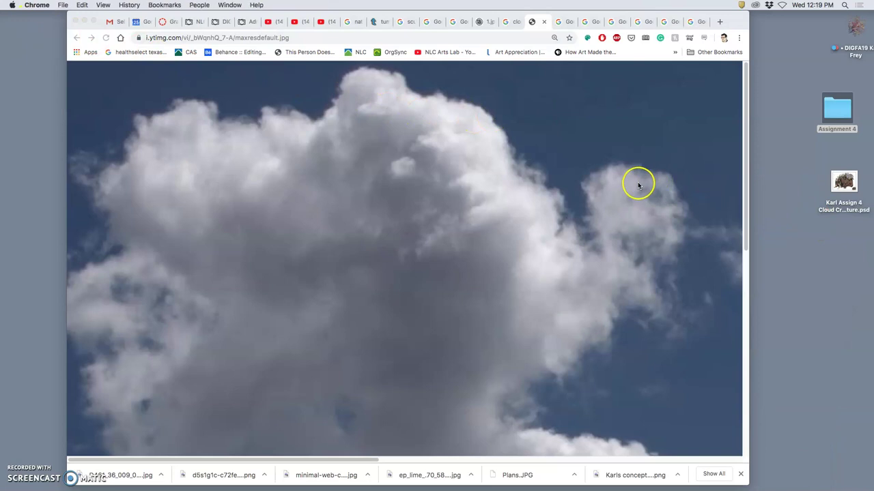
pyautogui.moveTo(613, 190); pyautogui.dragTo(837, 110)
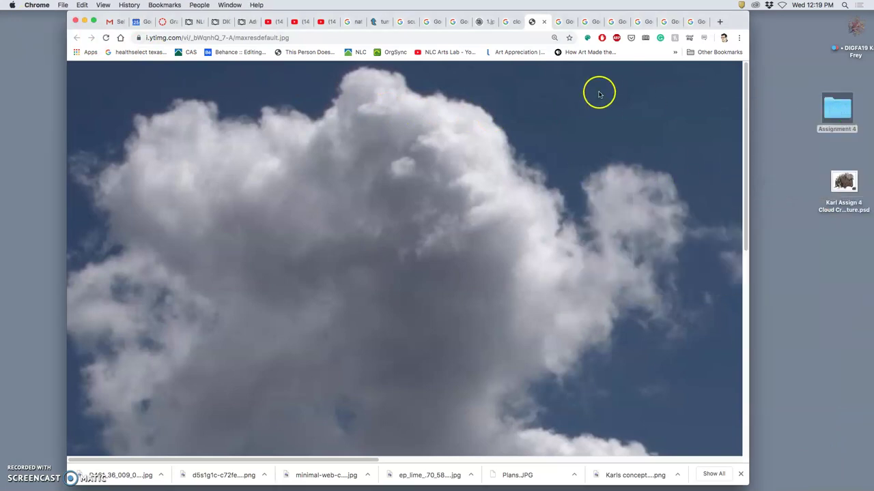
pyautogui.click(544, 23)
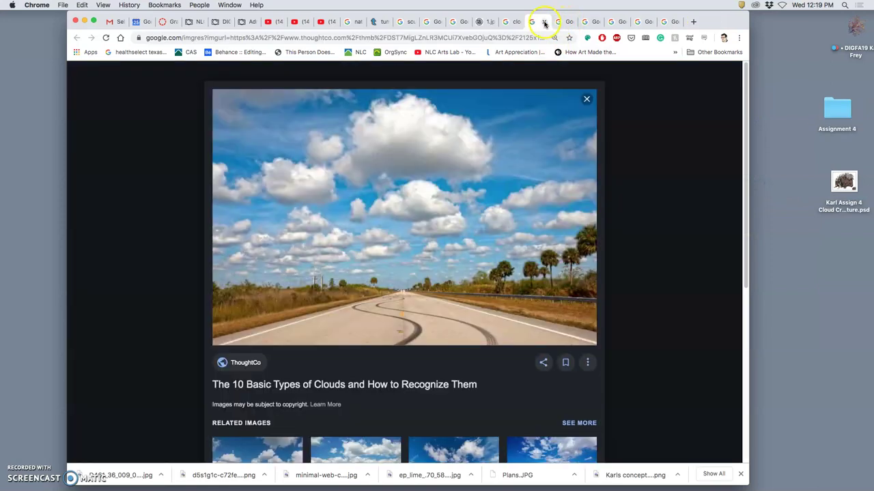
# Open the ThoughtCo photo of clouds above a road in its own tab, examine it at full size, and close the tab
pyautogui.rightClick(452, 153)
pyautogui.click(476, 225)
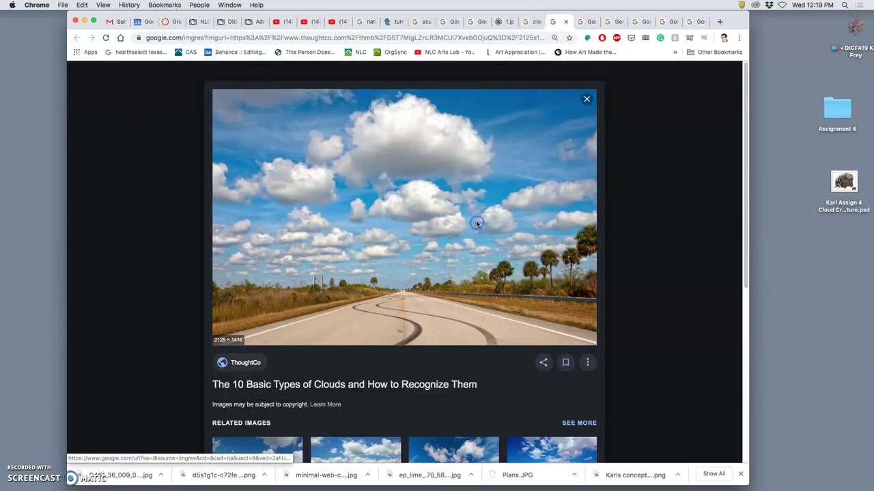
pyautogui.click(554, 22)
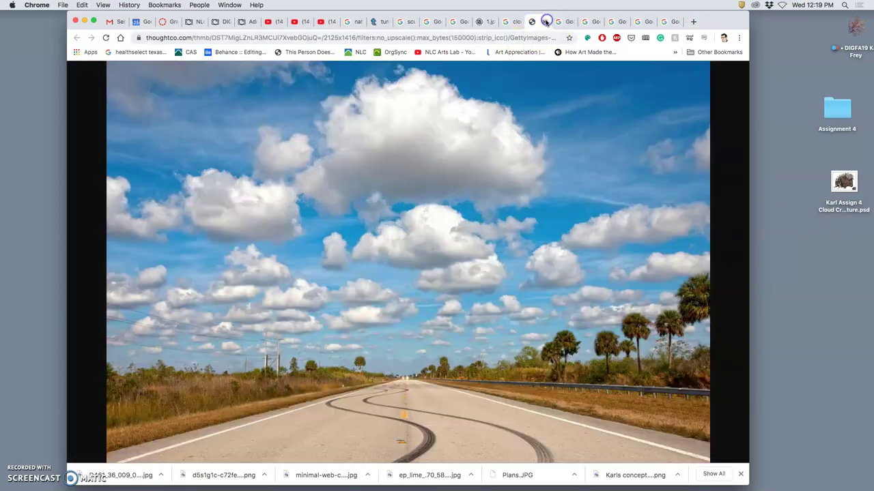
pyautogui.click(449, 184)
pyautogui.scroll(-10, 447, 184)
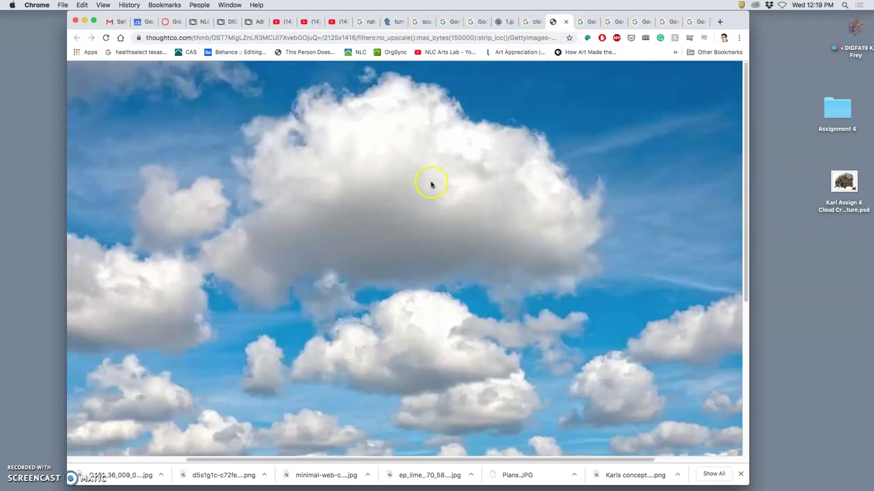
pyautogui.scroll(10, 433, 184)
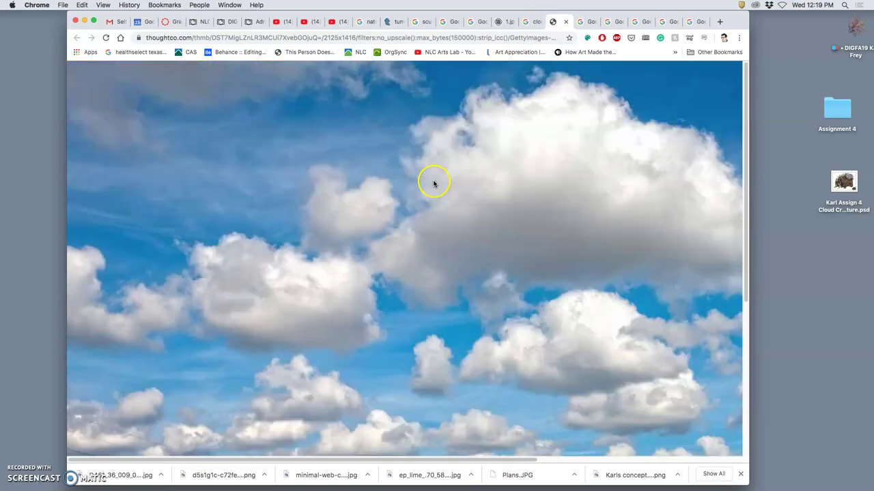
pyautogui.hscroll(4, 540, 212)
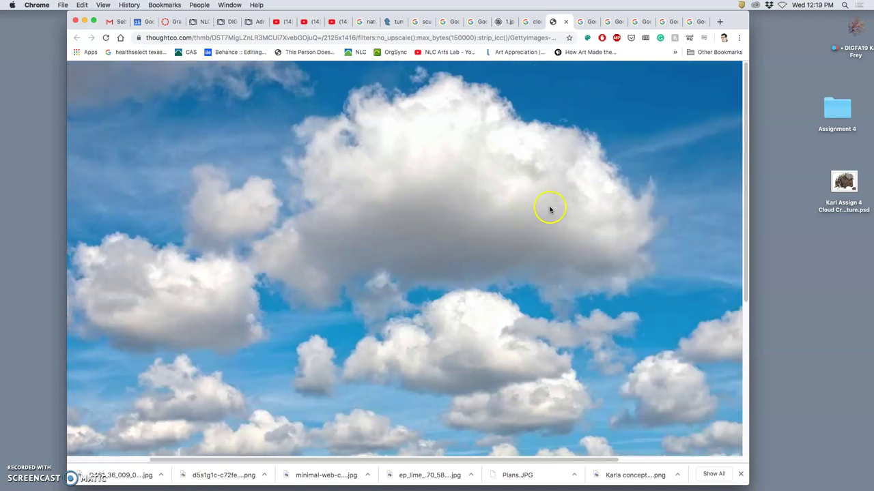
pyautogui.click(566, 22)
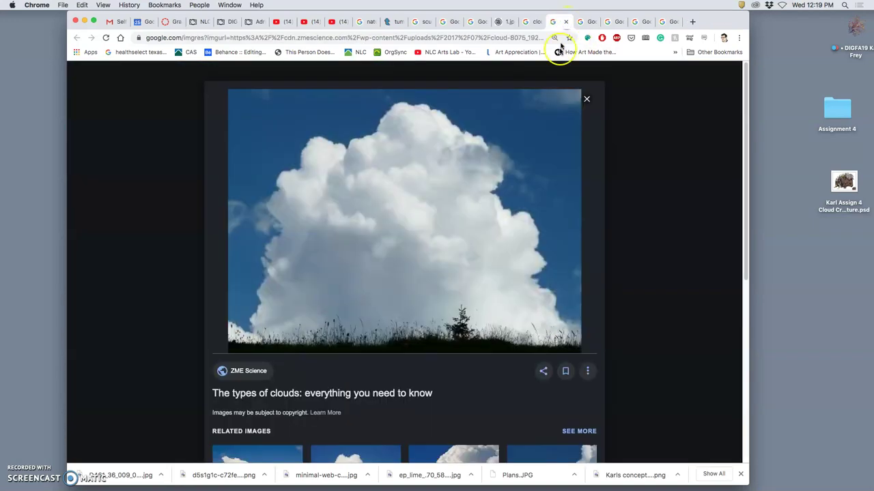
# Open the ZME Science cumulus cloud image in its own tab, close the preview tab, and inspect it at full size
pyautogui.rightClick(450, 193)
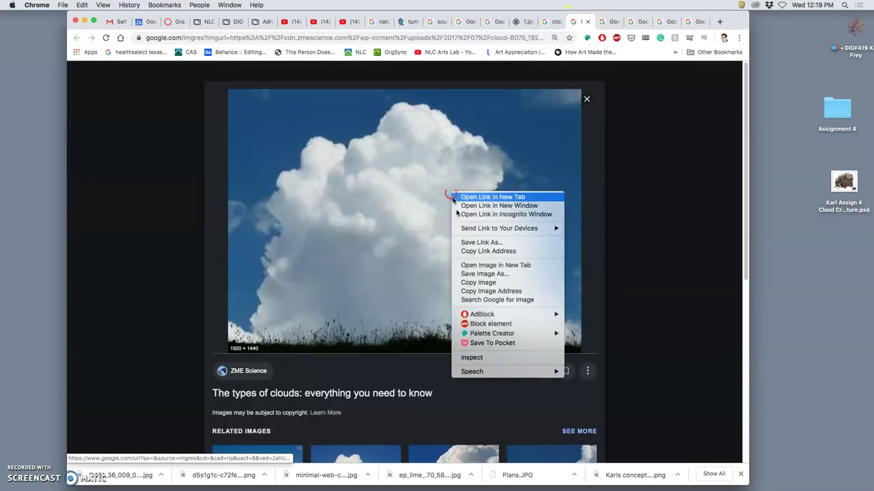
pyautogui.click(482, 267)
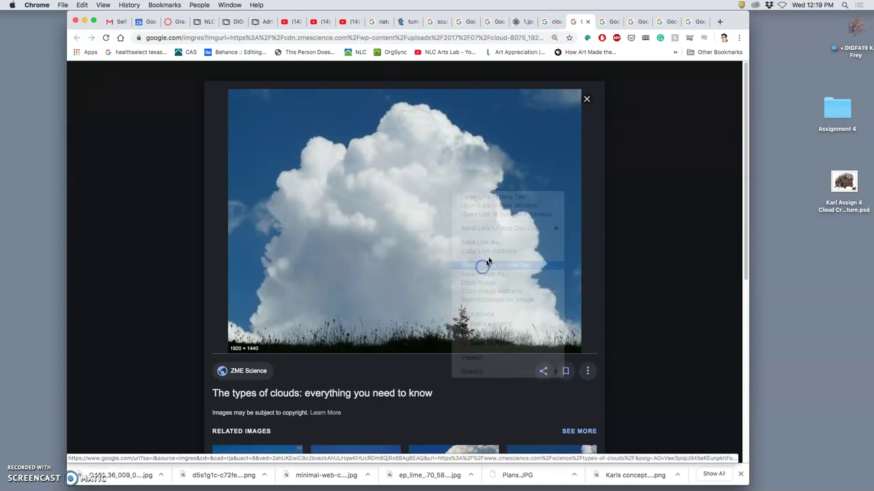
pyautogui.click(563, 23)
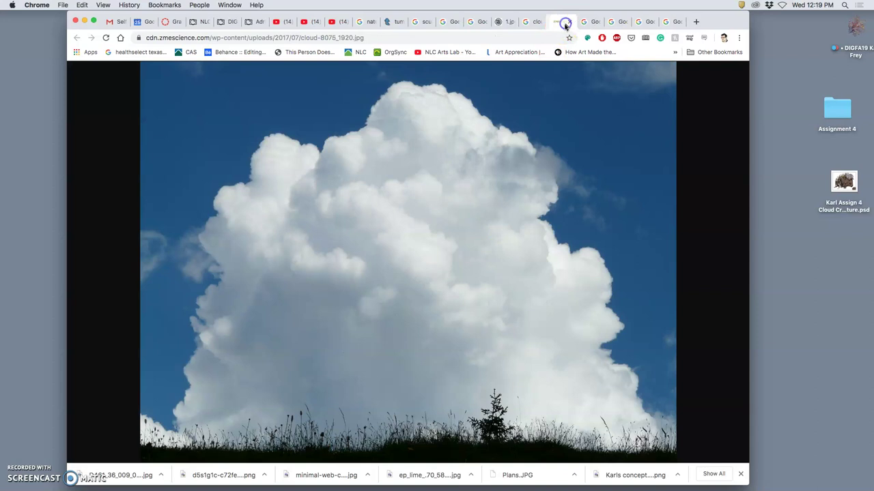
pyautogui.click(450, 219)
pyautogui.scroll(3, 442, 222)
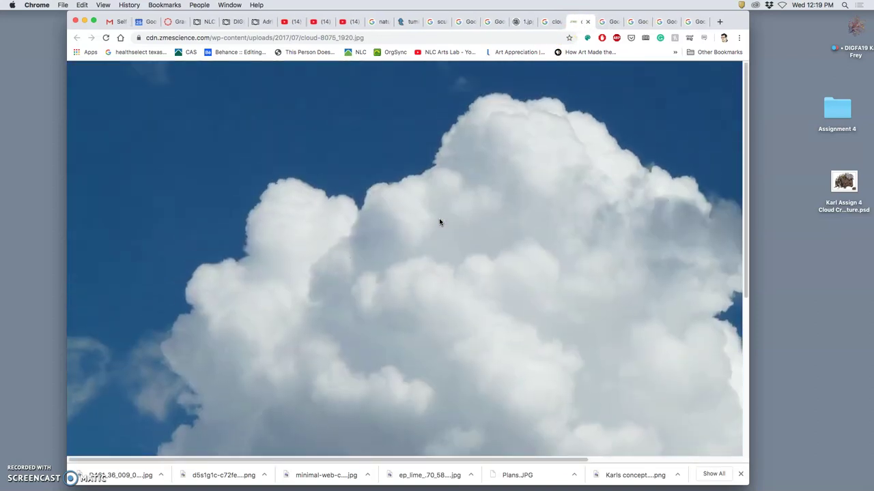
pyautogui.scroll(-10, 440, 222)
pyautogui.scroll(10, 440, 221)
pyautogui.hscroll(-2, 439, 222)
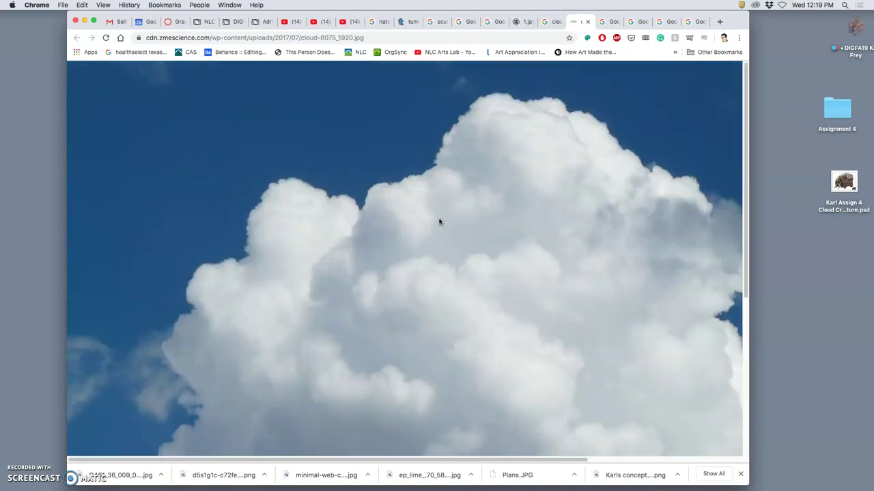
# Save the full-size ZME Science cloud image into the desktop's Assignment 4 folder and close its tab
pyautogui.moveTo(457, 221); pyautogui.dragTo(686, 189)
pyautogui.moveTo(817, 119); pyautogui.dragTo(819, 117)
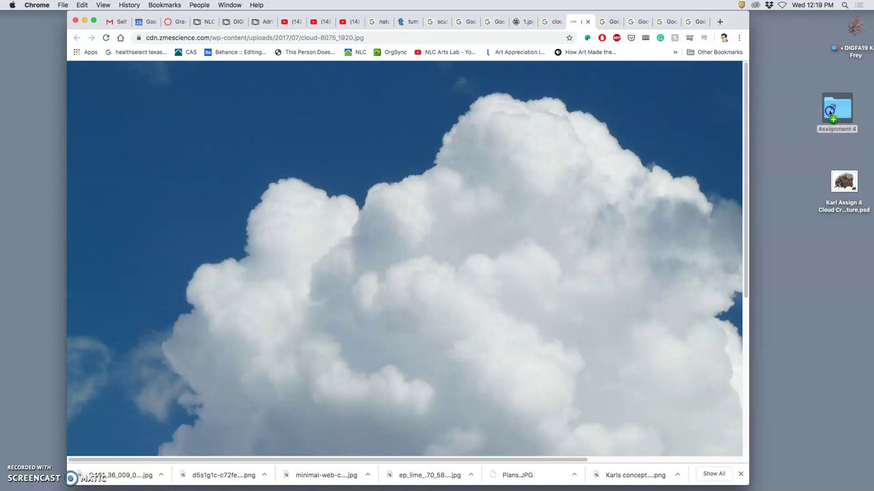
pyautogui.click(587, 21)
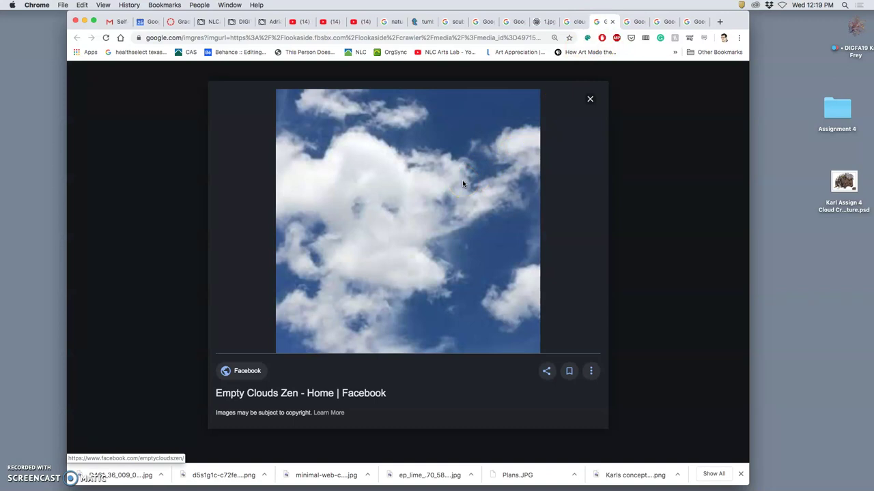
# Check the Empty Clouds Zen image in its own tab, then close both the image and its preview
pyautogui.rightClick(450, 186)
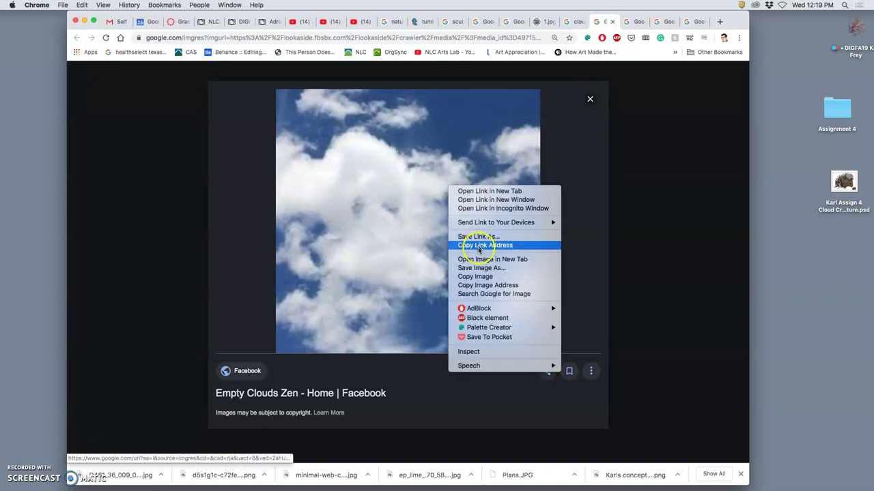
pyautogui.click(481, 259)
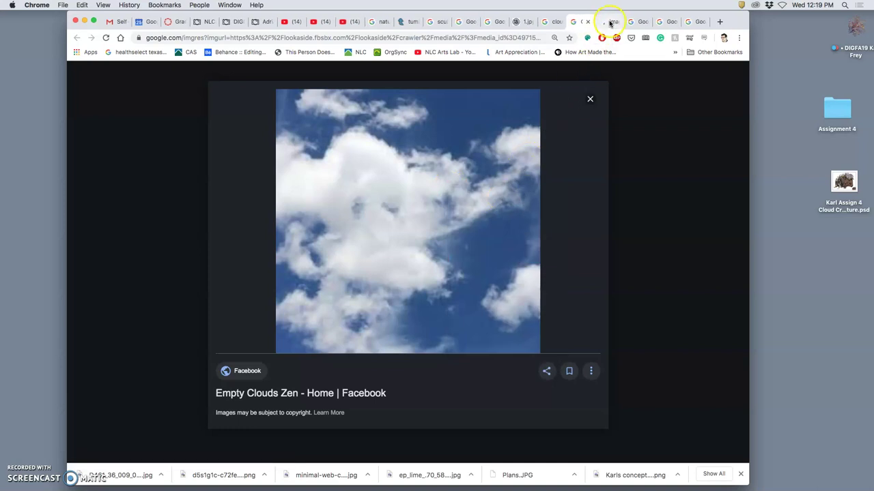
pyautogui.click(609, 23)
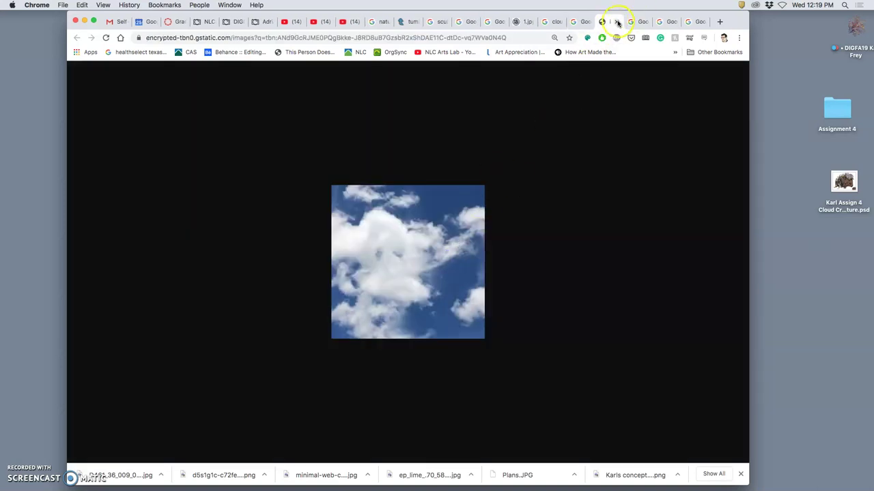
pyautogui.click(618, 22)
pyautogui.click(613, 22)
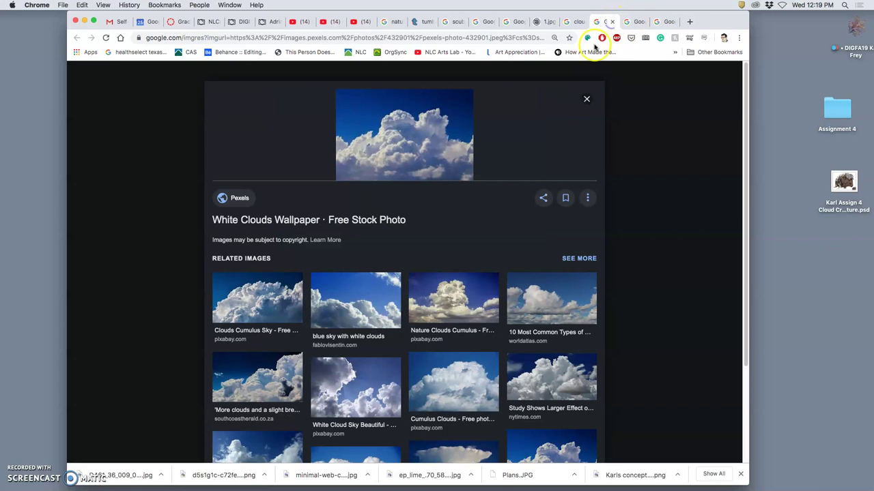
# Open the Pexels White Clouds Wallpaper image in its own tab and switch to it to check its size
pyautogui.rightClick(402, 142)
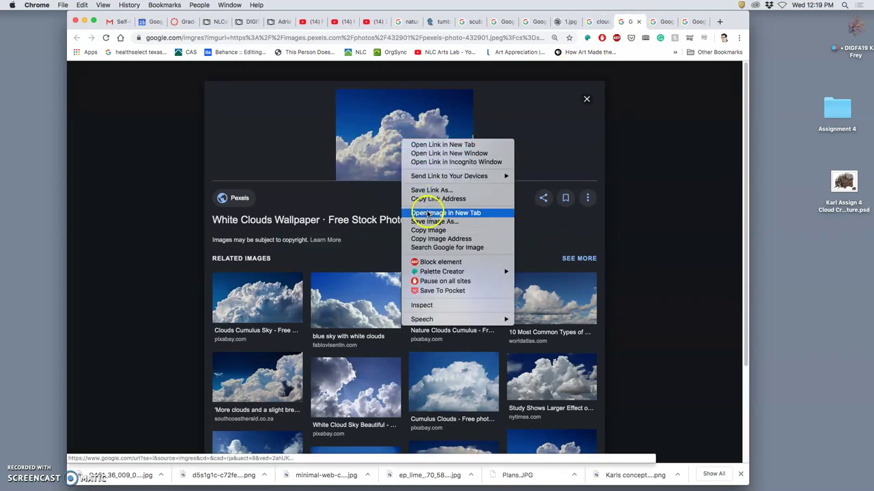
pyautogui.click(428, 213)
pyautogui.click(631, 22)
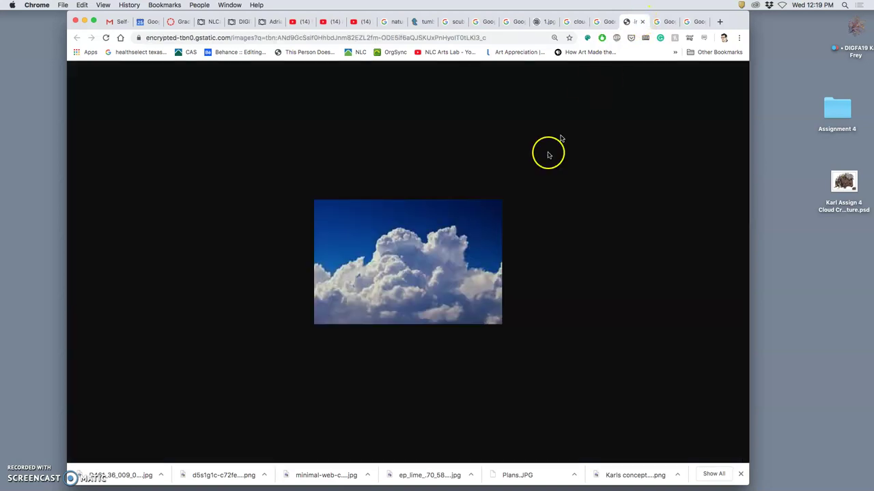
# Close the small Pexels image's tab and preview the related Pixabay photo "Cumulus Clouds - Free photo on Pixabay"
pyautogui.click(641, 21)
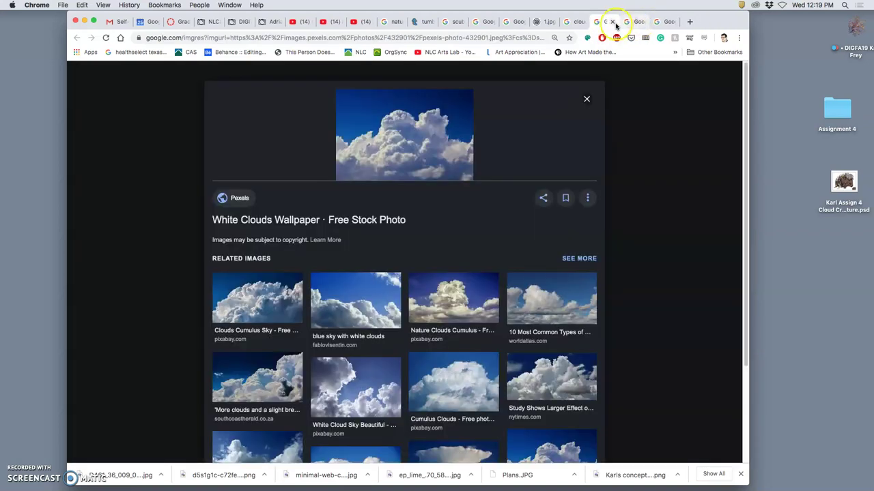
pyautogui.scroll(-4, 526, 258)
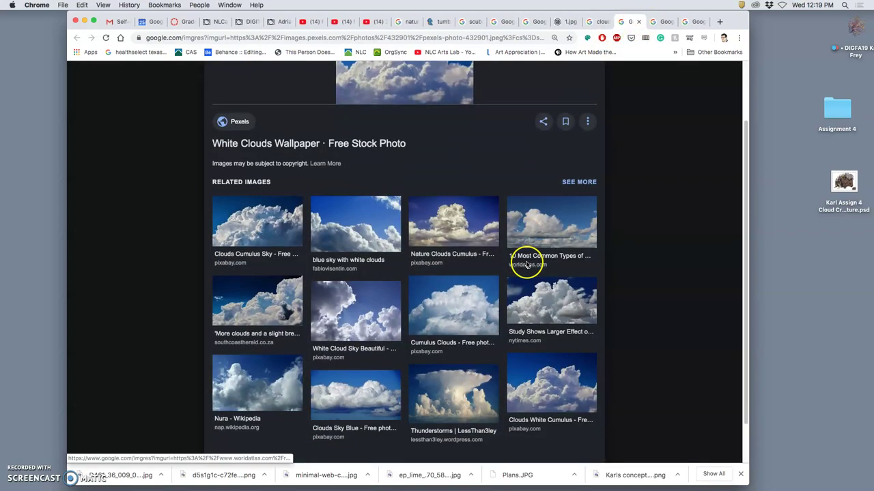
pyautogui.click(465, 256)
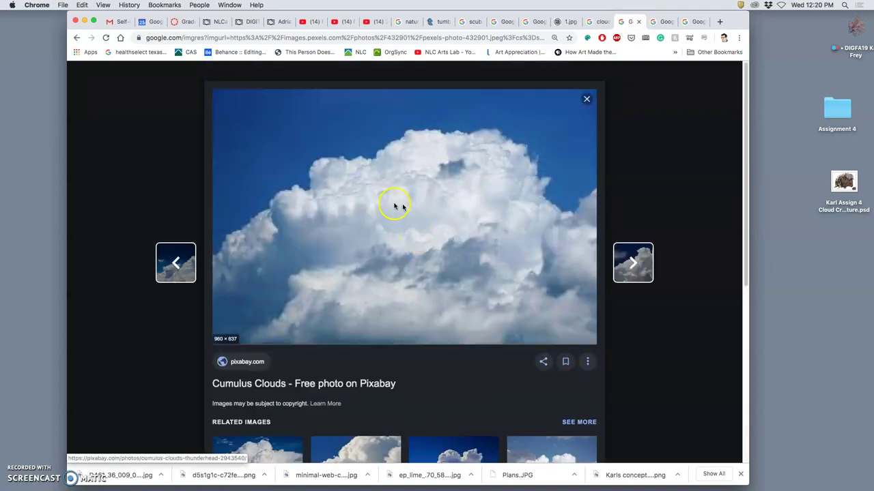
# Open the Pixabay Cumulus Clouds image in its own tab and save it into the desktop's Assignment 4 folder
pyautogui.rightClick(394, 232)
pyautogui.click(430, 305)
pyautogui.click(634, 22)
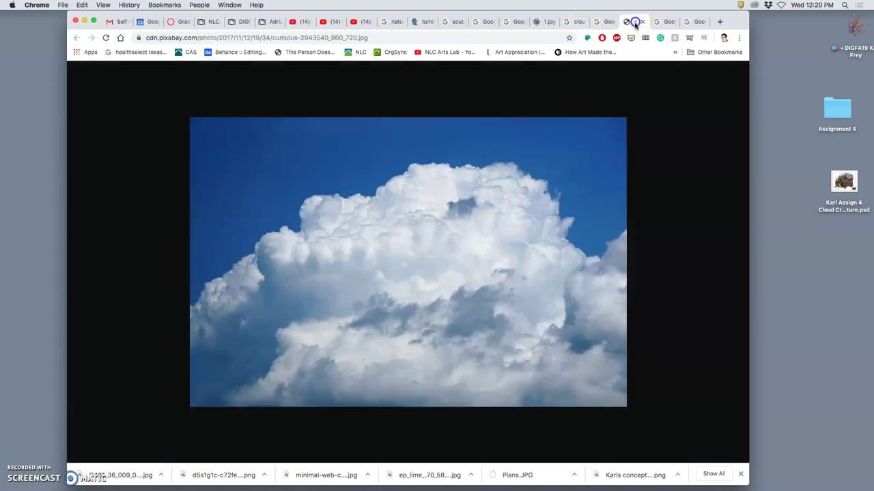
pyautogui.moveTo(455, 234); pyautogui.dragTo(817, 100)
# Open the schoolonthecloud.net cloud image in its own tab, close its preview, and save the image into the Assignment 4 folder
pyautogui.click(672, 23)
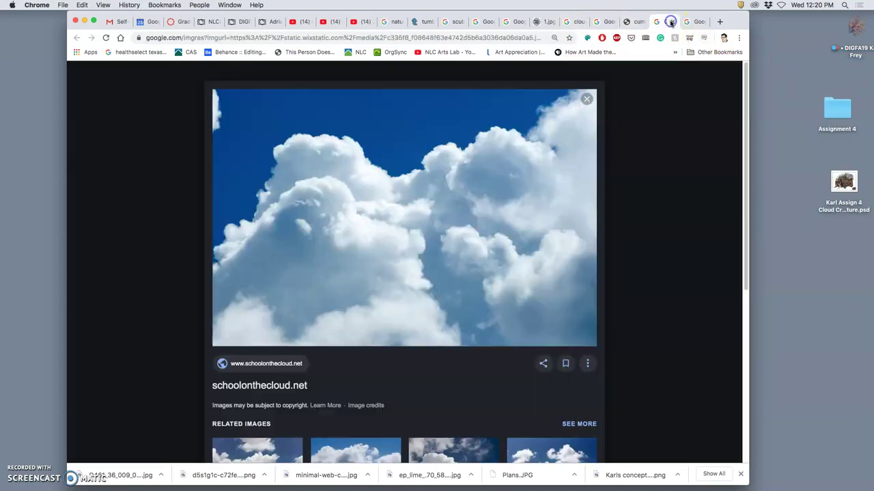
pyautogui.rightClick(459, 219)
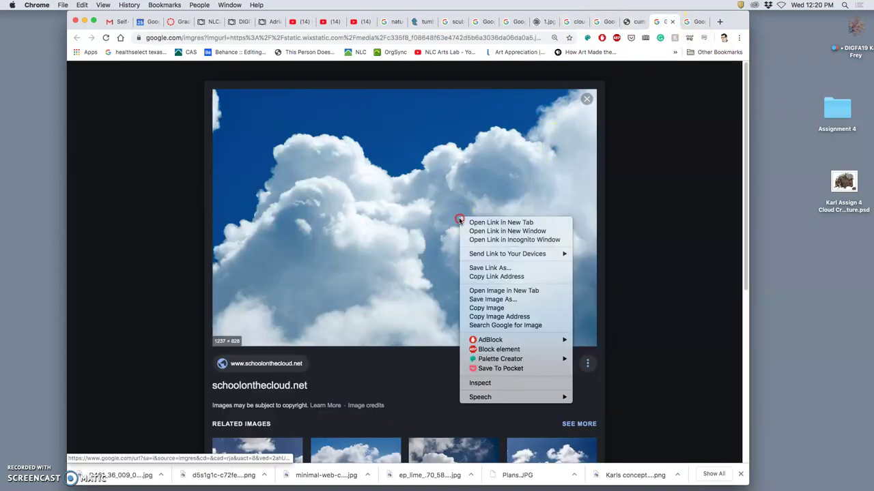
pyautogui.click(492, 291)
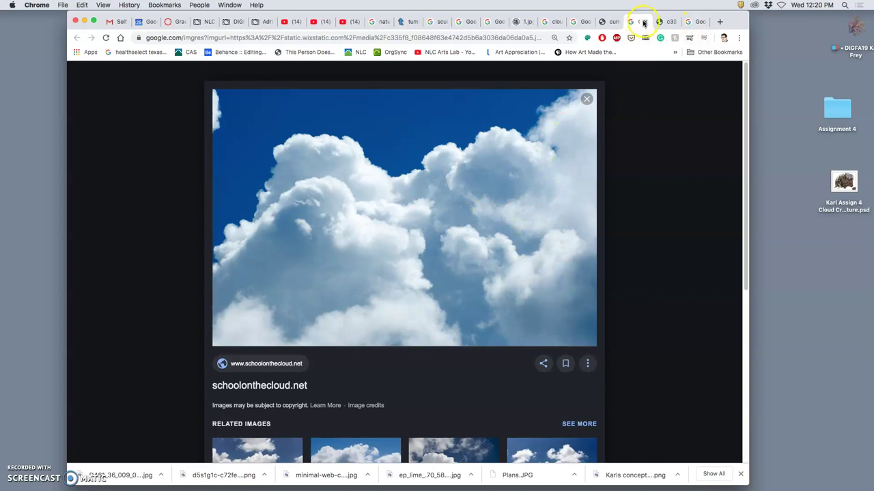
pyautogui.click(644, 21)
pyautogui.moveTo(509, 189); pyautogui.dragTo(837, 105)
# Open the BoxCast "What is Cloud Transcoding?" image in its own tab and save it at full size into the Assignment 4 folder
pyautogui.click(703, 25)
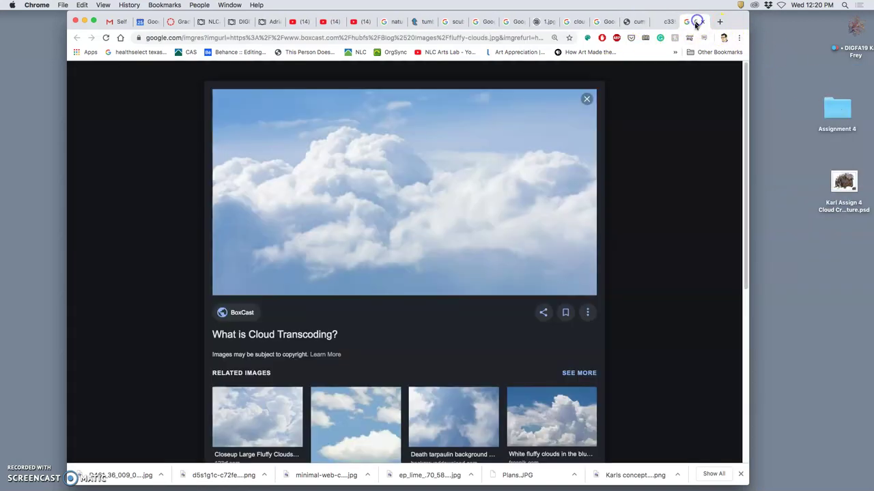
pyautogui.rightClick(450, 184)
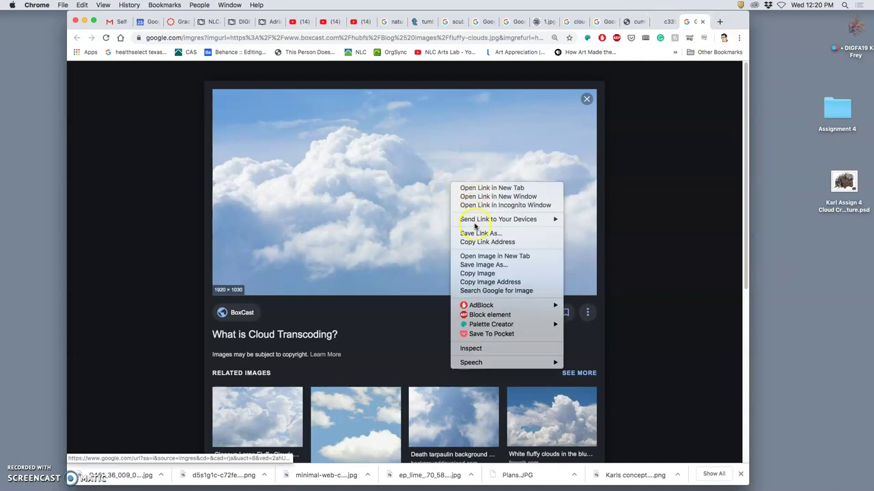
pyautogui.click(480, 256)
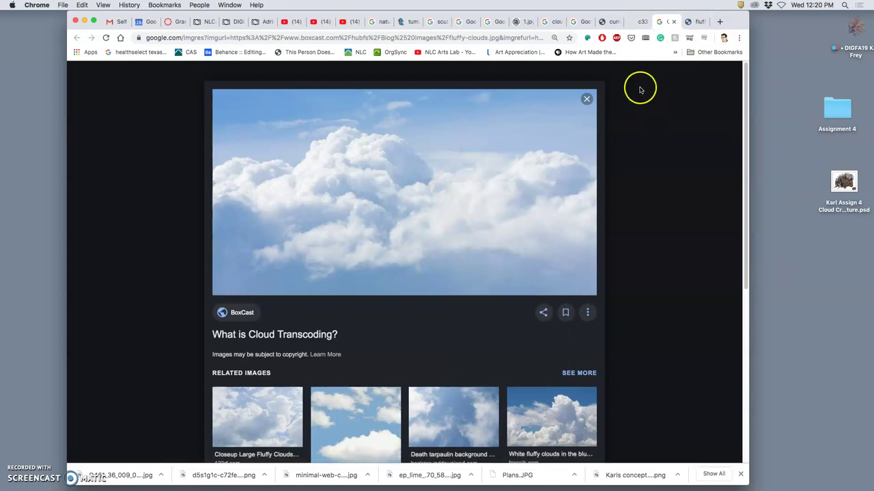
pyautogui.click(696, 21)
pyautogui.click(496, 202)
pyautogui.moveTo(450, 199); pyautogui.dragTo(833, 106)
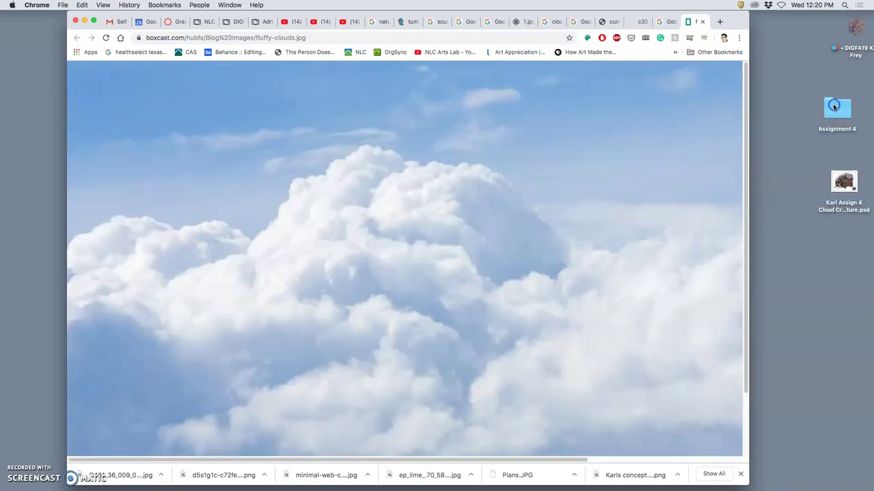
# Minimize the browser, check the saved files in the Assignment 4 folder, and open fluffy-clouds.webp
pyautogui.click(85, 21)
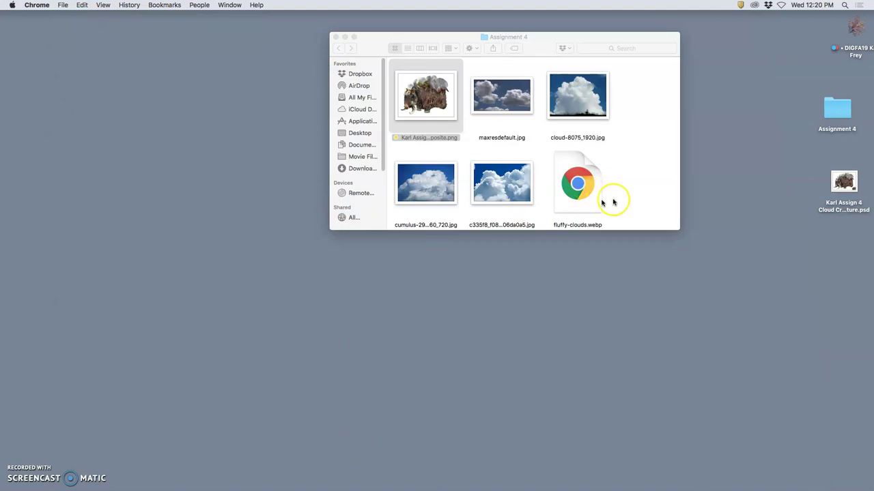
pyautogui.click(635, 184)
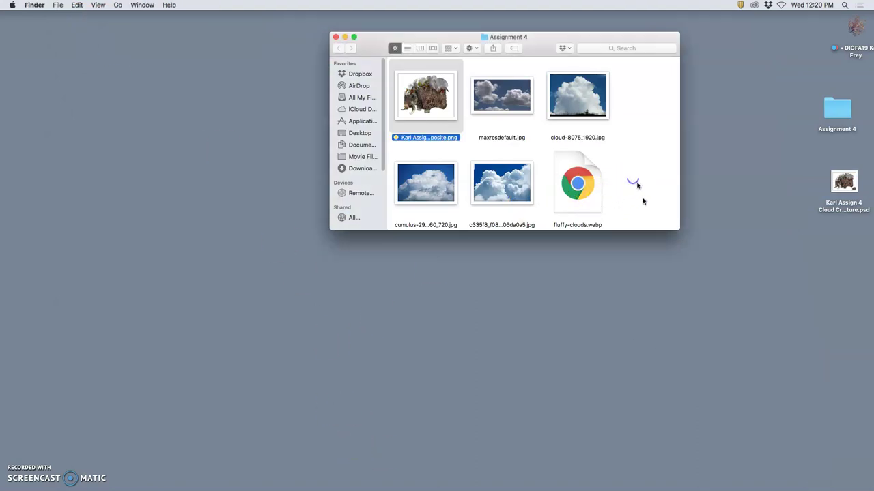
pyautogui.click(593, 202)
pyautogui.doubleClick(593, 201)
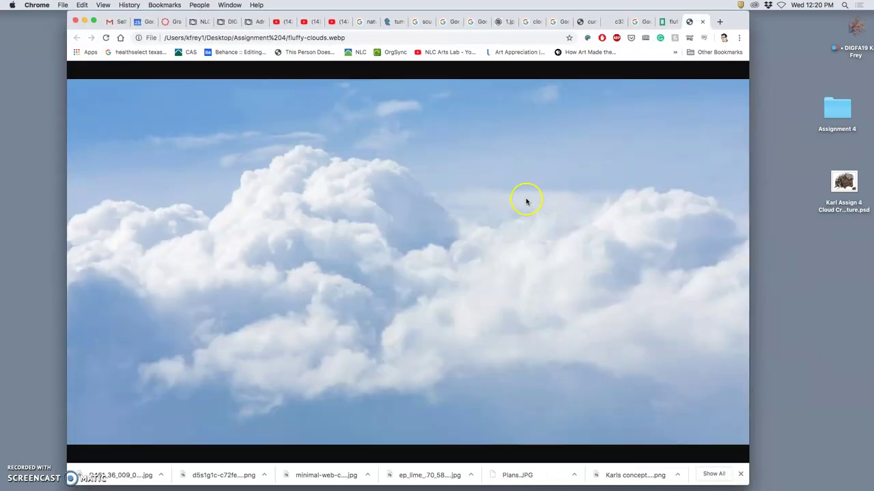
pyautogui.rightClick(458, 217)
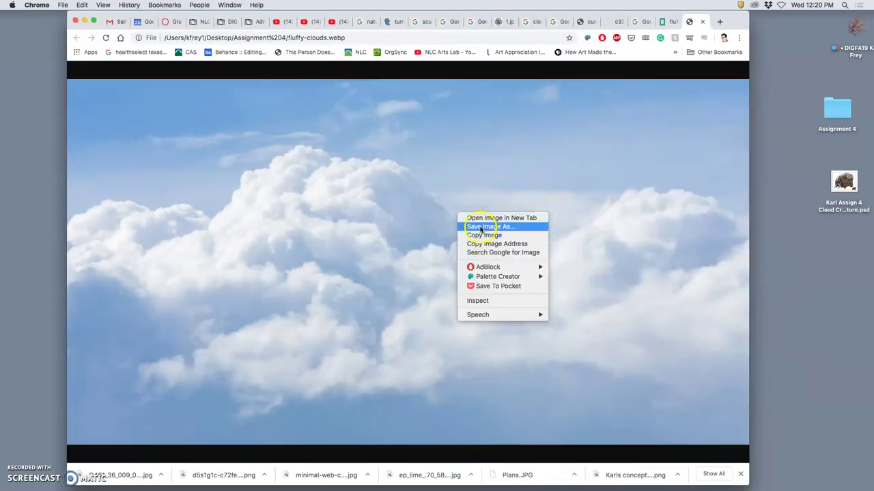
pyautogui.click(483, 227)
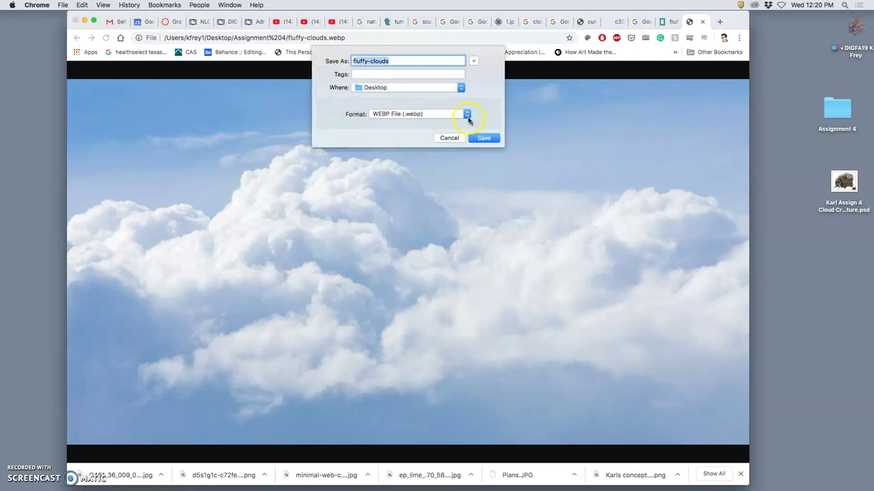
pyautogui.click(467, 116)
pyautogui.click(434, 117)
pyautogui.click(448, 138)
# Take a screenshot of the enlarged fluffy-clouds image area and move the capture into the Assignment 4 folder
pyautogui.click(405, 219)
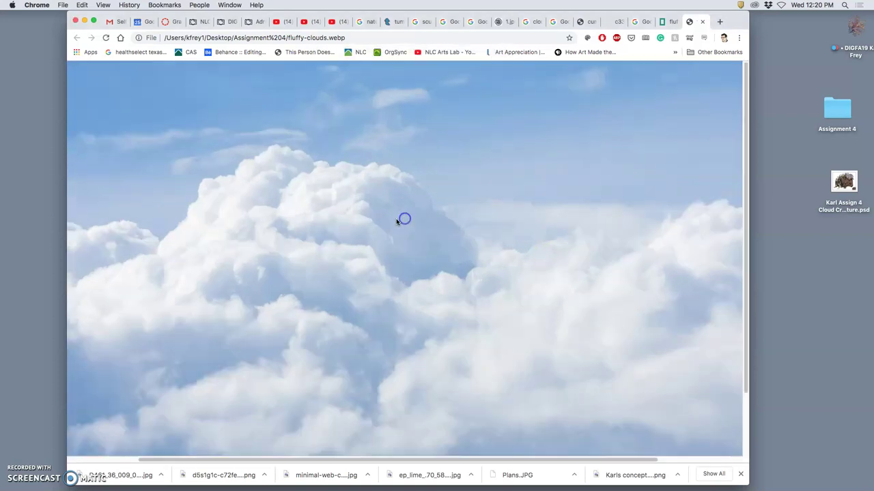
pyautogui.hscroll(-3, 381, 222)
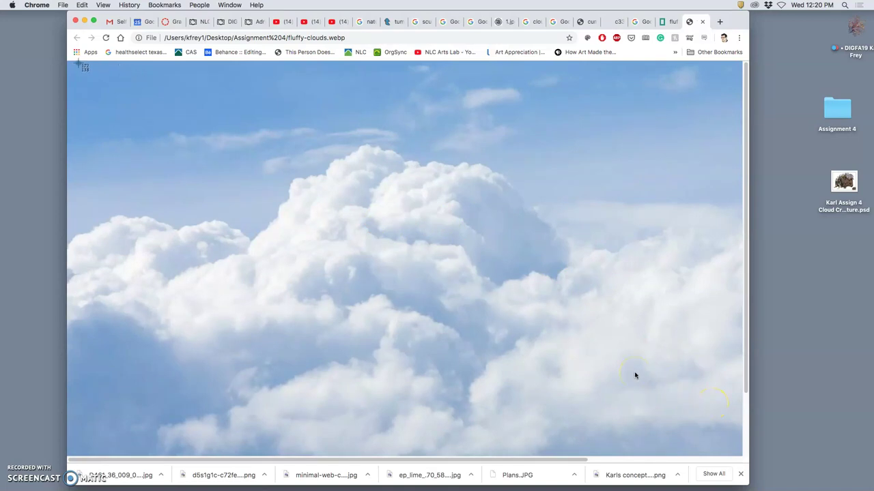
pyautogui.moveTo(77, 63); pyautogui.dragTo(732, 457)
pyautogui.moveTo(821, 228); pyautogui.dragTo(839, 113)
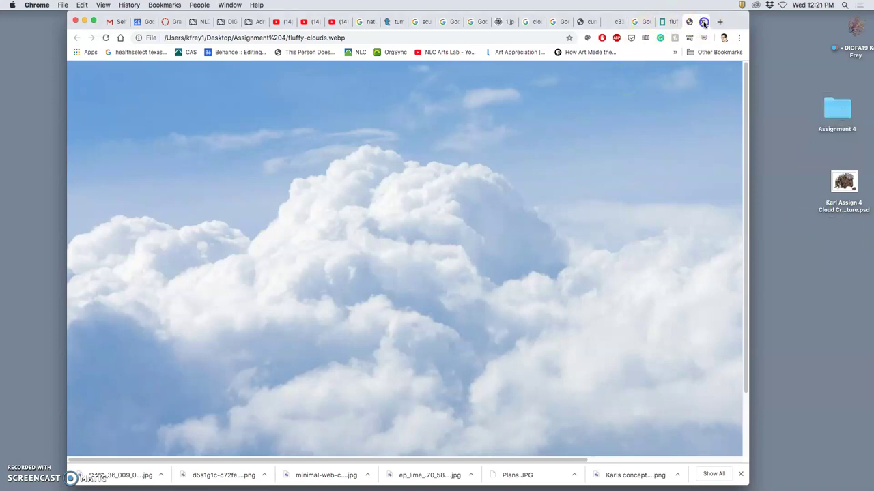
# Close the fluffy-clouds, BoxCast, schoolonthecloud.net and Pixabay image tabs to return to the clouds image search results
pyautogui.click(703, 22)
pyautogui.click(703, 22)
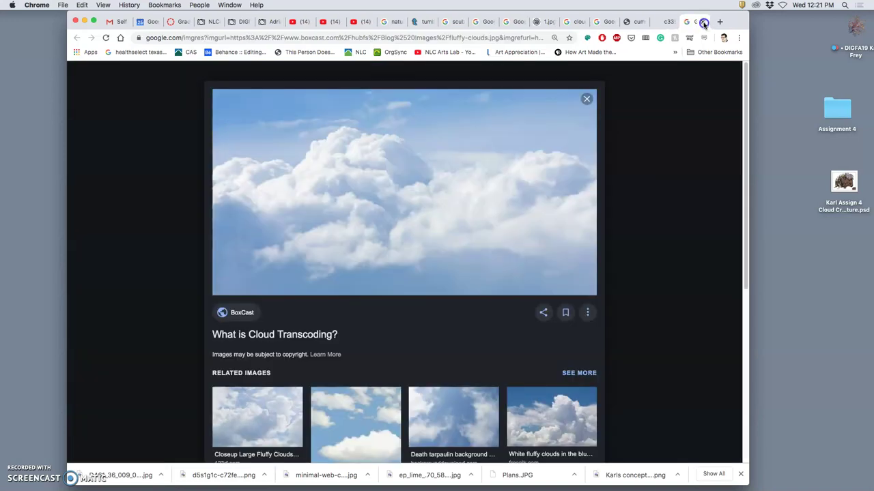
pyautogui.click(703, 22)
pyautogui.click(704, 22)
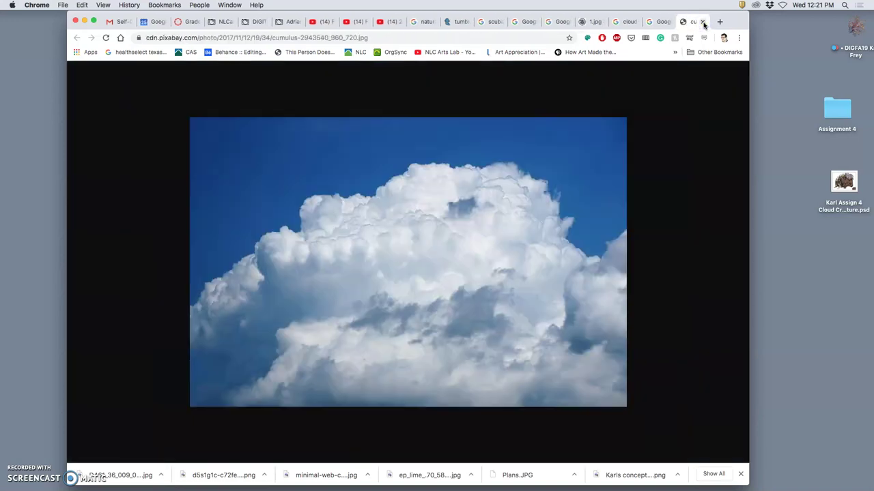
pyautogui.click(704, 22)
pyautogui.click(704, 22)
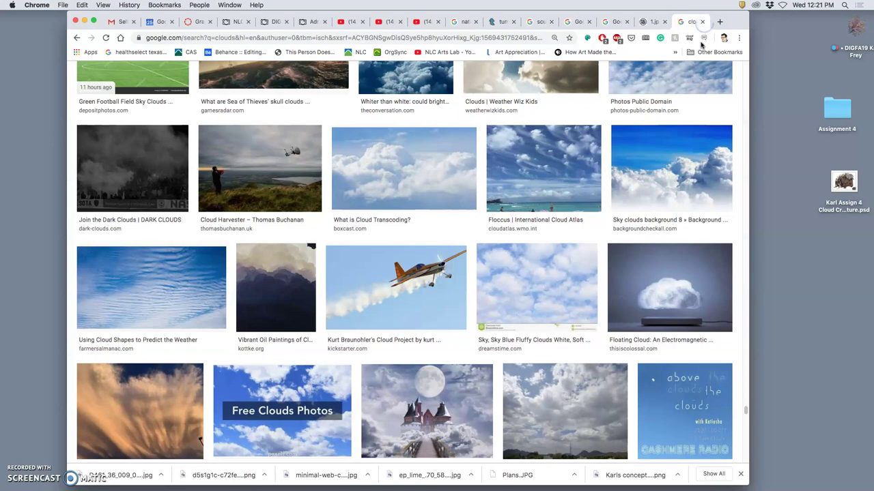
# Browse further through the cloud results and open the weather.gov Low_Clouds photo in a new tab
pyautogui.scroll(-6, 587, 232)
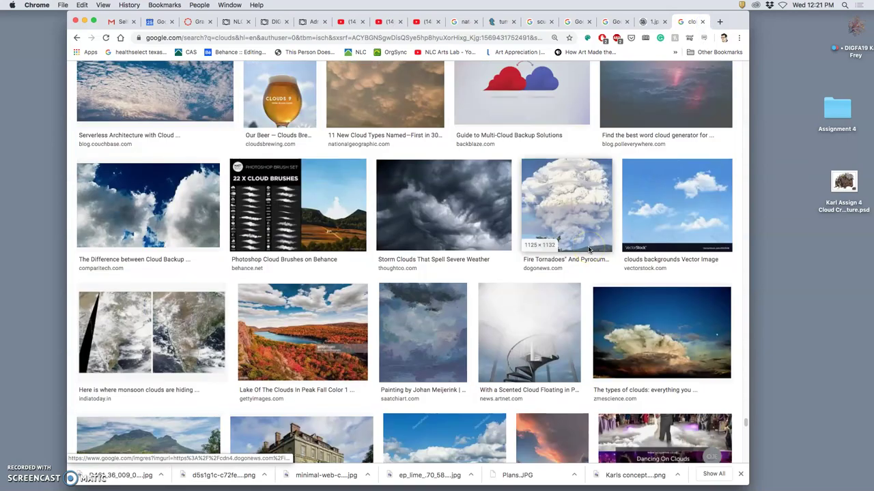
pyautogui.scroll(-14, 589, 250)
pyautogui.scroll(-5, 589, 250)
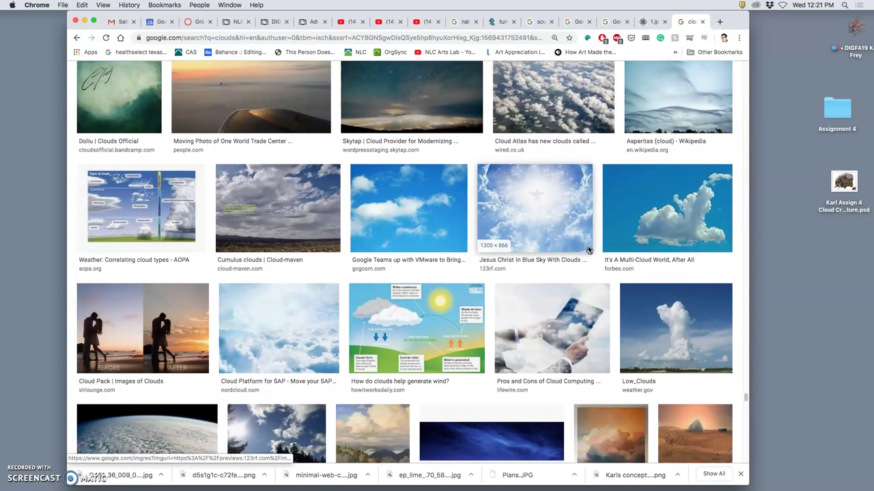
pyautogui.scroll(-1, 589, 250)
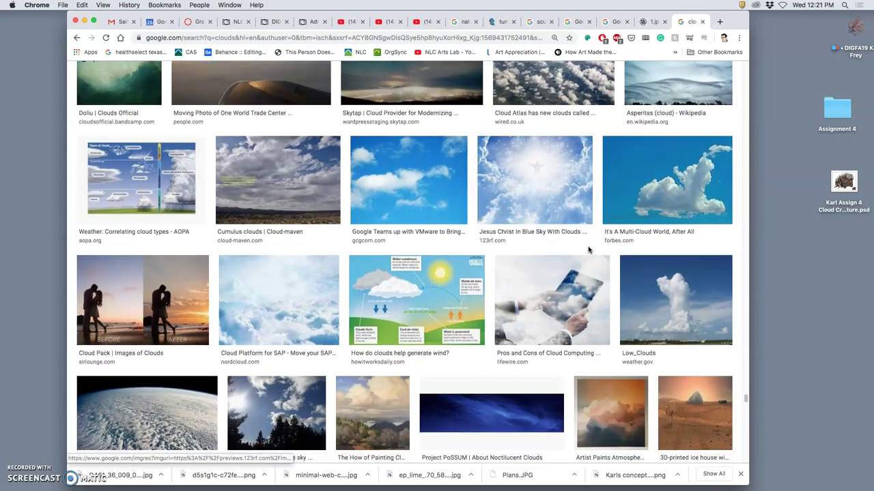
pyautogui.rightClick(663, 295)
pyautogui.click(683, 301)
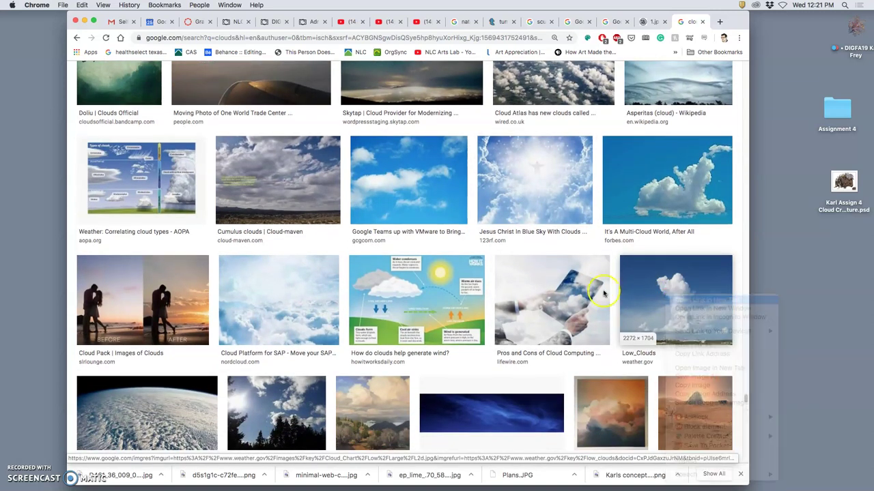
# Look further down the results and open the 7l.com "Cloud Computing – The Real Meaning" photo in a new tab
pyautogui.scroll(-5, 598, 293)
pyautogui.scroll(-12, 598, 292)
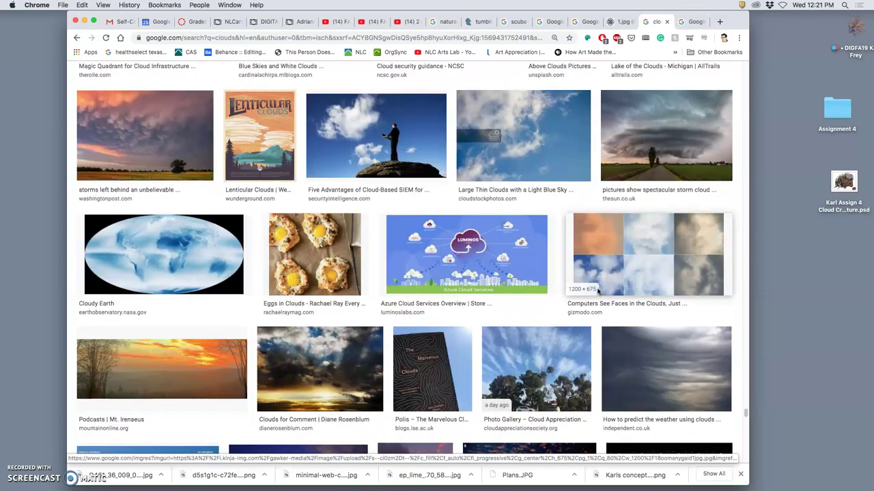
pyautogui.scroll(-4, 598, 292)
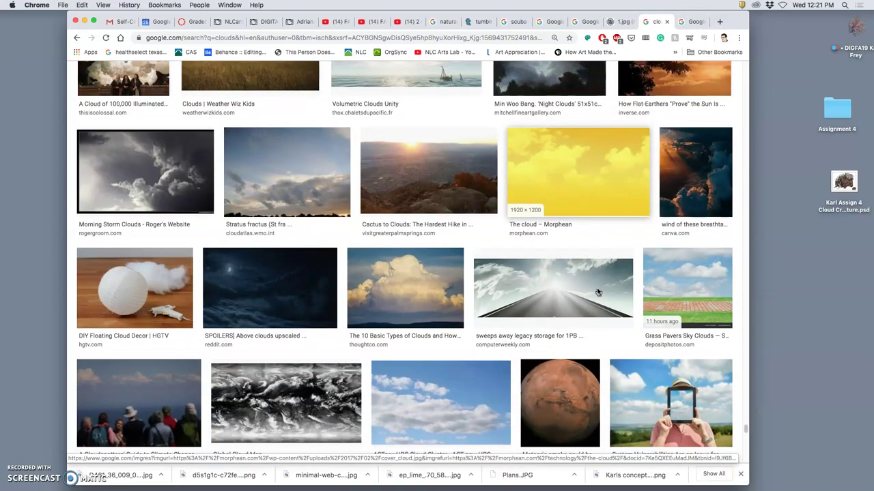
pyautogui.scroll(-1, 598, 292)
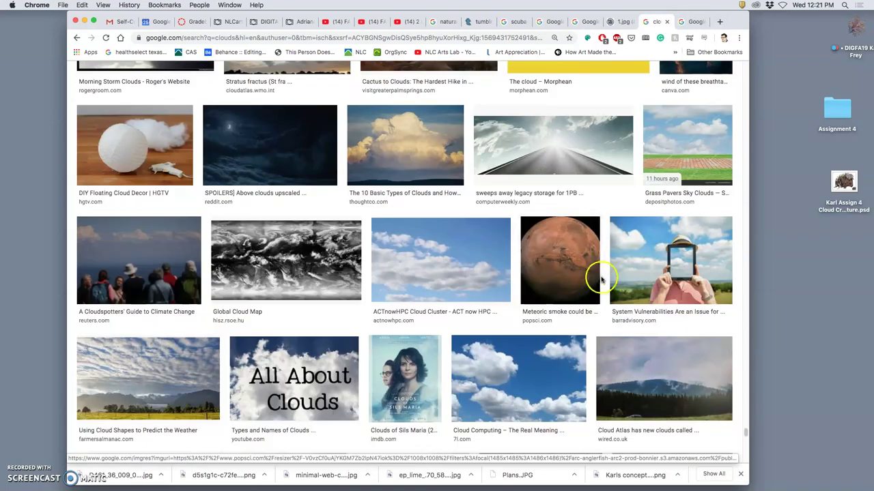
pyautogui.rightClick(552, 360)
pyautogui.click(573, 306)
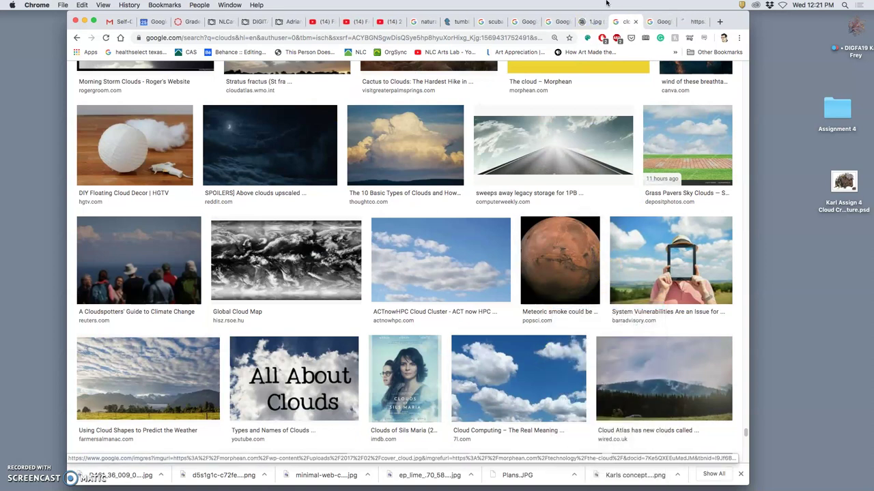
# Save the full-size National Weather Service Low_Clouds image into the Assignment 4 folder and close its preview and image tabs
pyautogui.click(657, 23)
pyautogui.rightClick(419, 244)
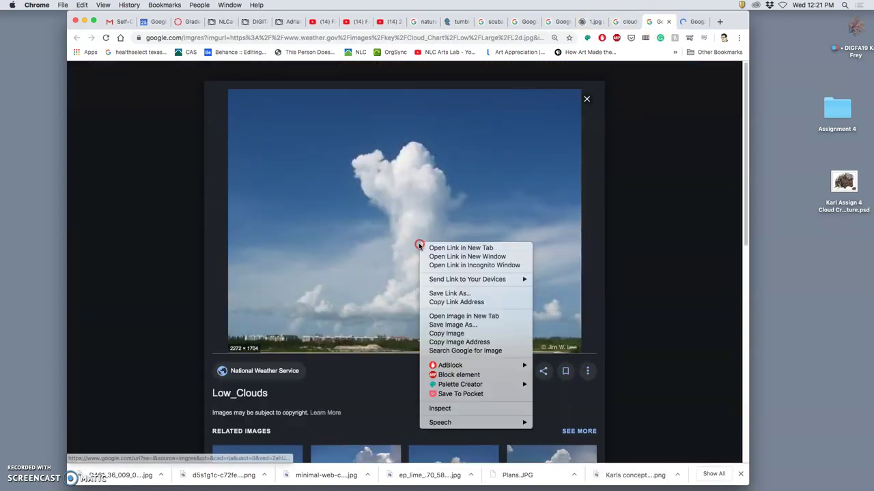
pyautogui.click(445, 316)
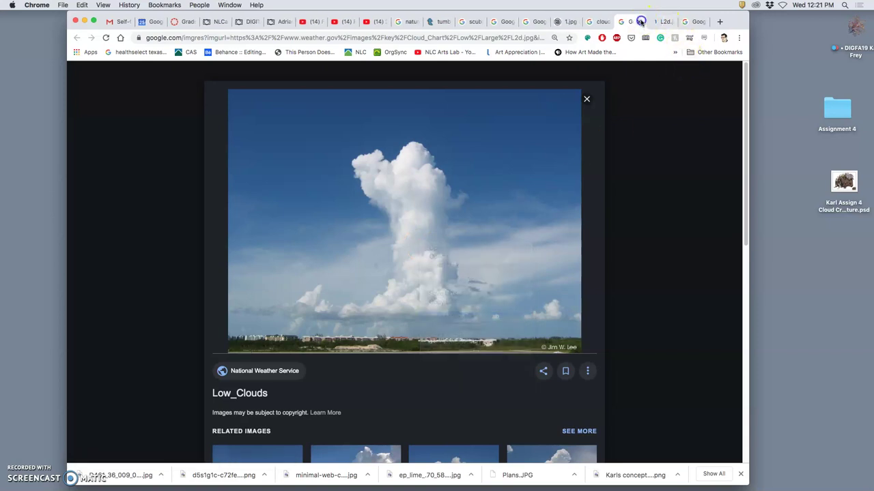
pyautogui.click(641, 23)
pyautogui.click(475, 223)
pyautogui.moveTo(553, 224); pyautogui.dragTo(832, 109)
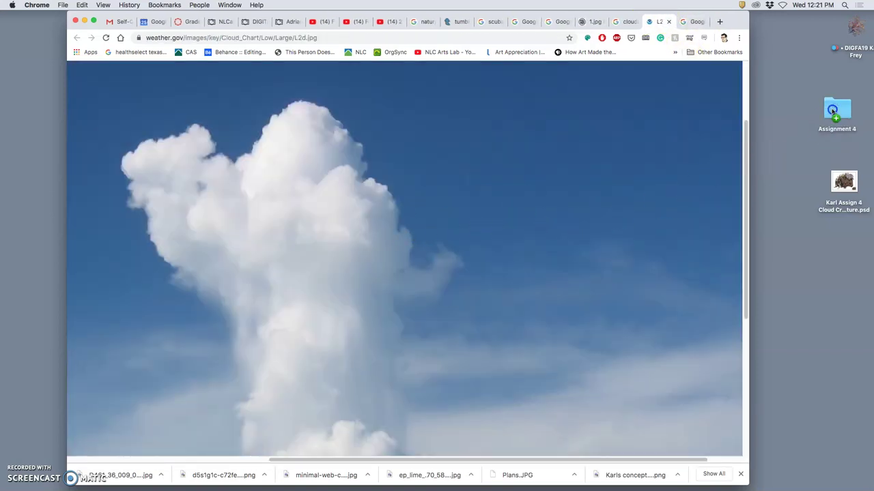
pyautogui.click(668, 21)
# Open the full-size 7l.com CutClouds image, save it into the Assignment 4 desktop folder, and minimise the browser
pyautogui.rightClick(469, 219)
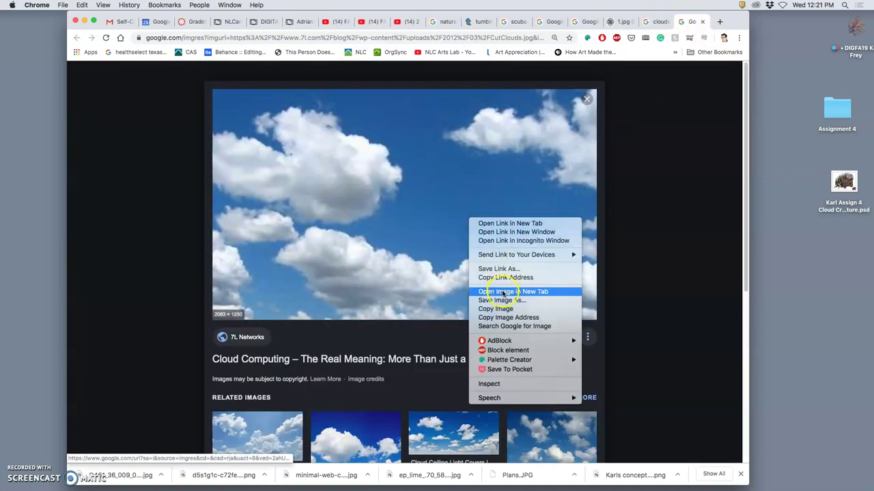
pyautogui.click(503, 292)
pyautogui.click(690, 22)
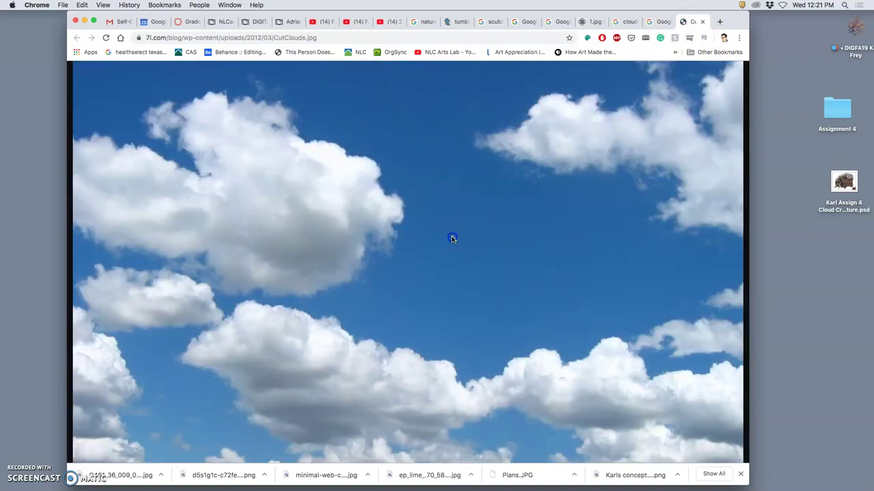
pyautogui.click(451, 239)
pyautogui.moveTo(512, 250); pyautogui.dragTo(831, 108)
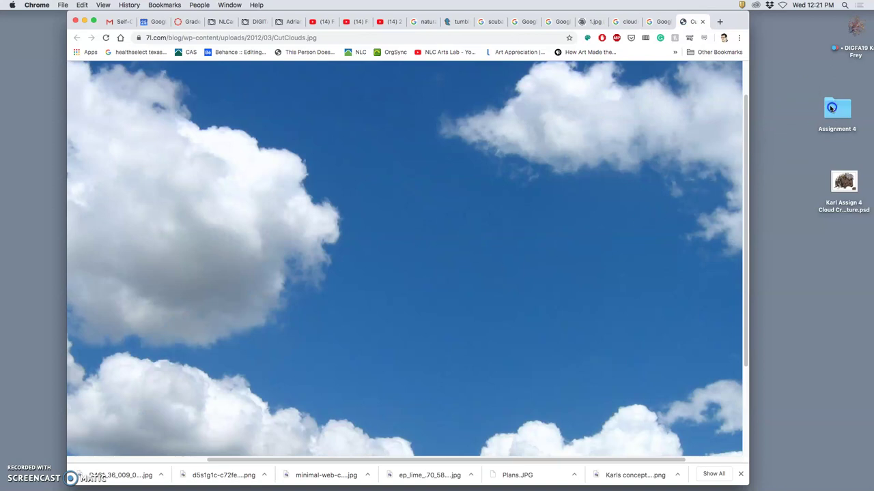
pyautogui.click(84, 22)
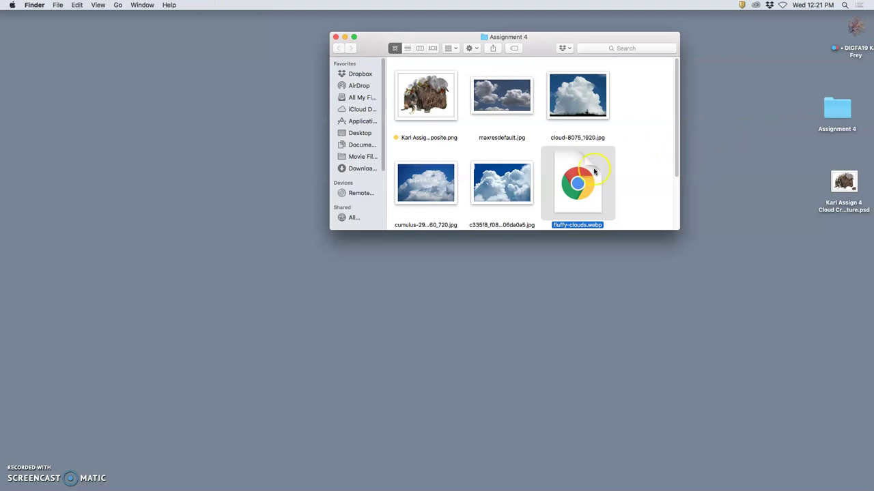
# Delete fluffy-clouds.webp from the Assignment 4 folder and check the remaining cloud images
pyautogui.rightClick(586, 167)
pyautogui.click(611, 197)
pyautogui.scroll(-3, 610, 187)
pyautogui.scroll(3, 611, 188)
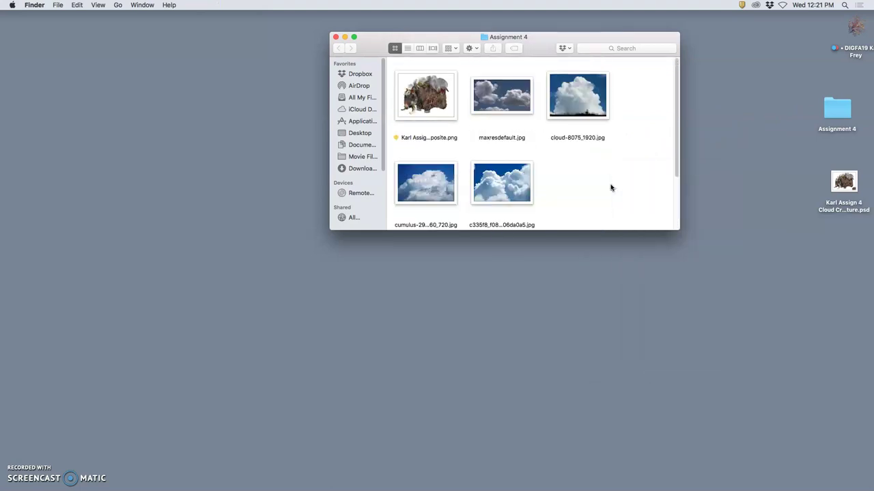
# Open the Assign 4 Cloud Creature PSD from the desktop in Photoshop and arrange the Assignment 4 folder window beside the canvas
pyautogui.doubleClick(841, 184)
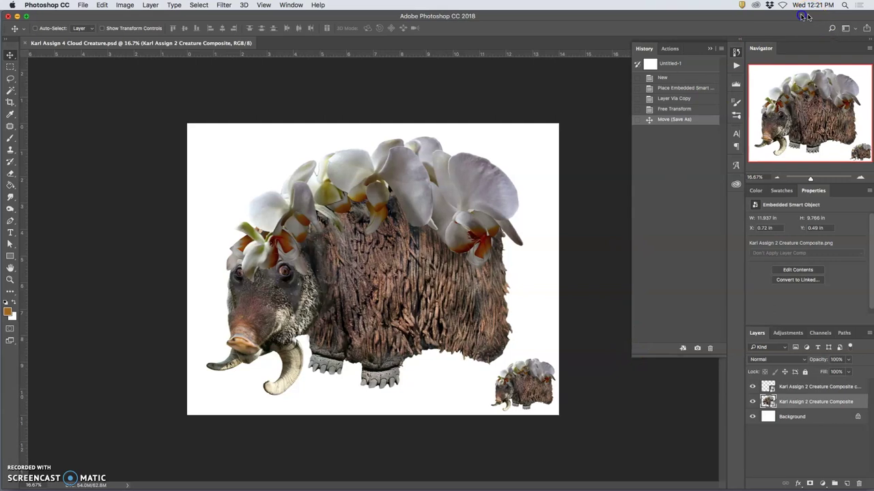
pyautogui.moveTo(809, 16); pyautogui.dragTo(701, 9)
pyautogui.doubleClick(838, 108)
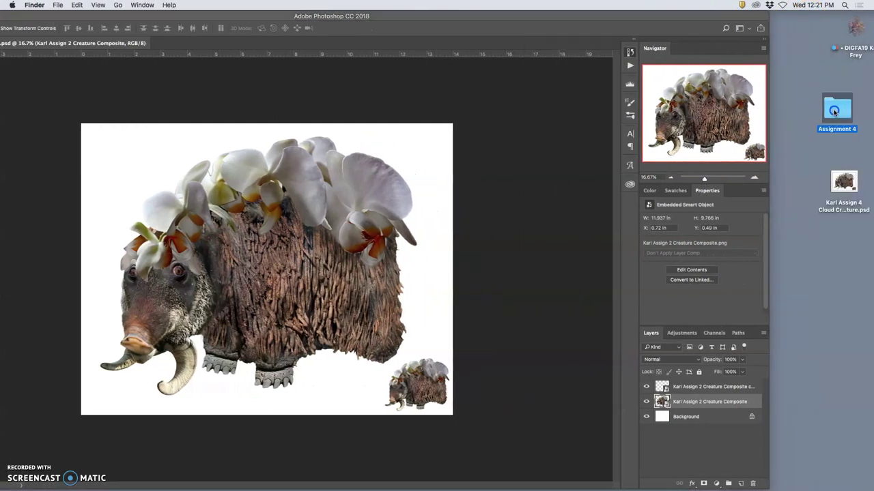
pyautogui.moveTo(577, 43); pyautogui.dragTo(763, 37)
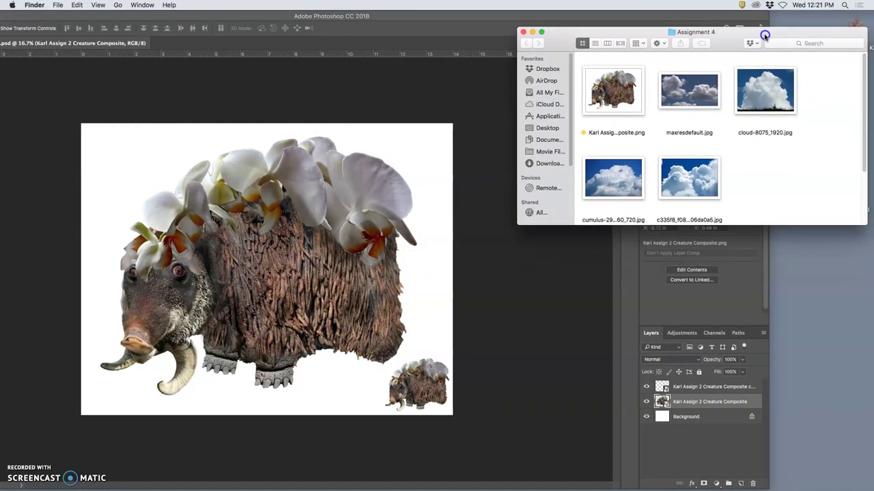
# Place cloud-8075_1920.jpg from the Assignment 4 folder onto the canvas and lower its opacity to 57%
pyautogui.scroll(-3, 737, 176)
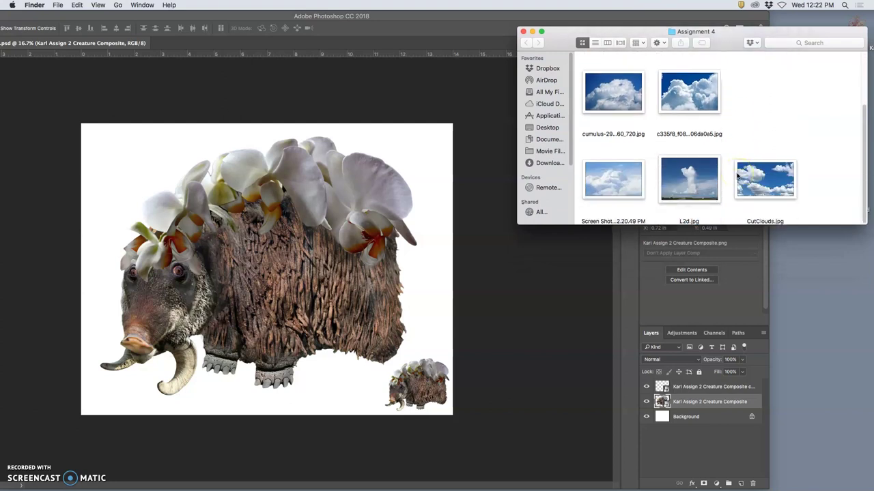
pyautogui.scroll(3, 737, 176)
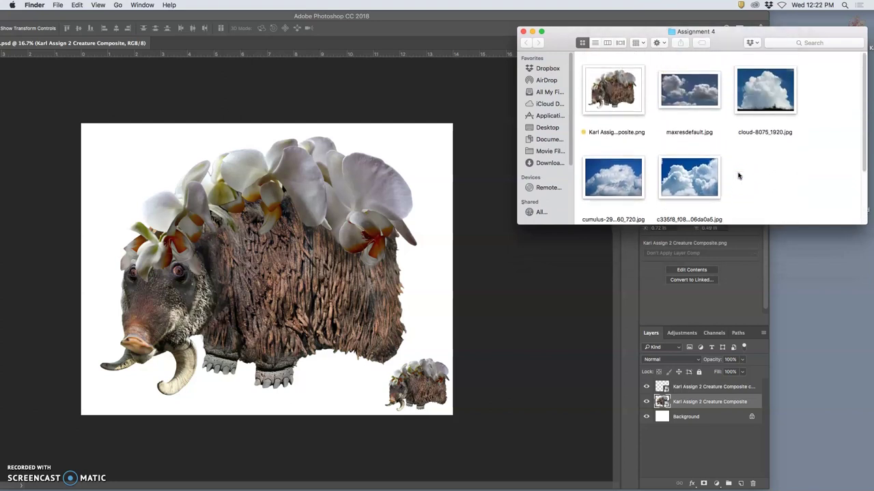
pyautogui.moveTo(750, 97); pyautogui.dragTo(316, 248)
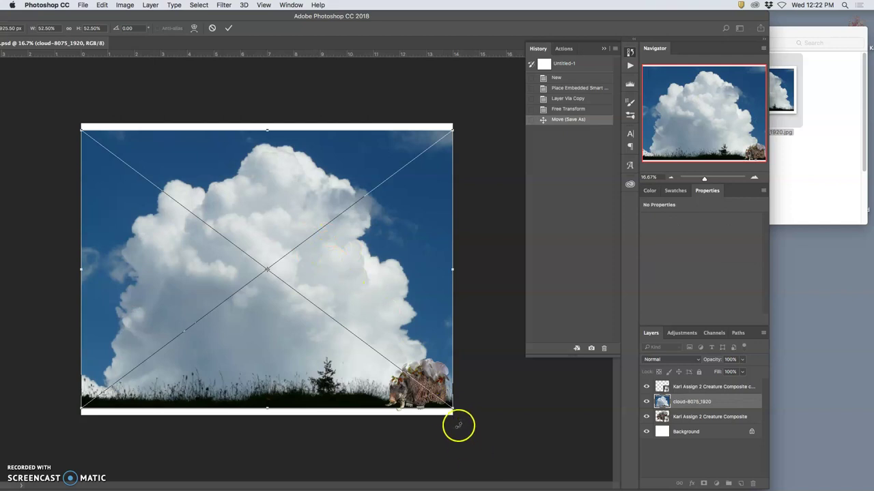
pyautogui.click(742, 360)
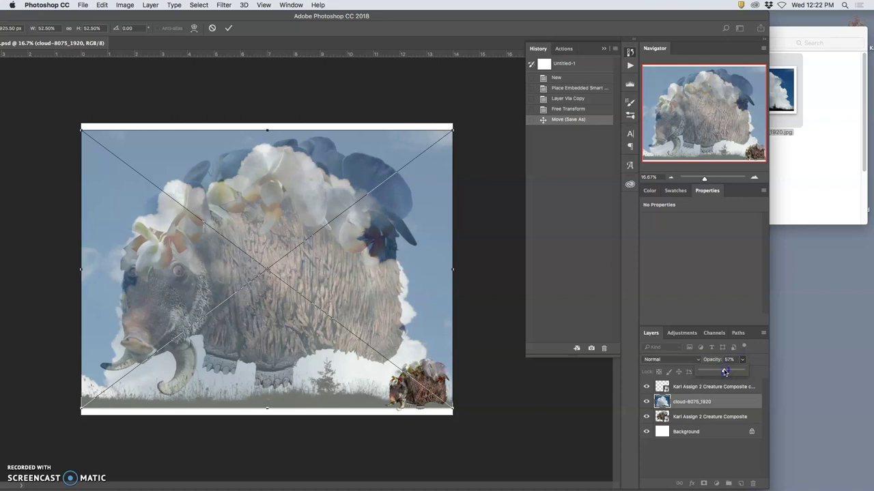
# Enlarge and reposition the placed cloud to about 66% width and 64% height so it covers the creature, and commit the transform
pyautogui.click(450, 129)
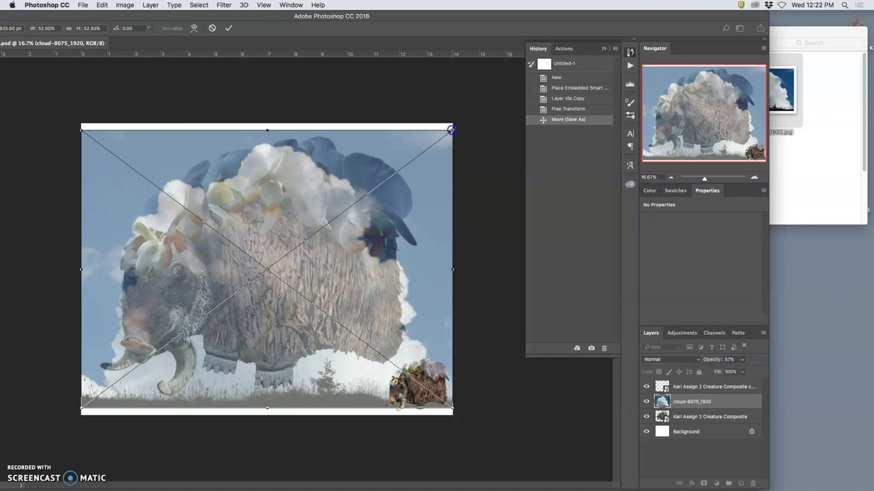
pyautogui.moveTo(450, 129); pyautogui.dragTo(491, 90)
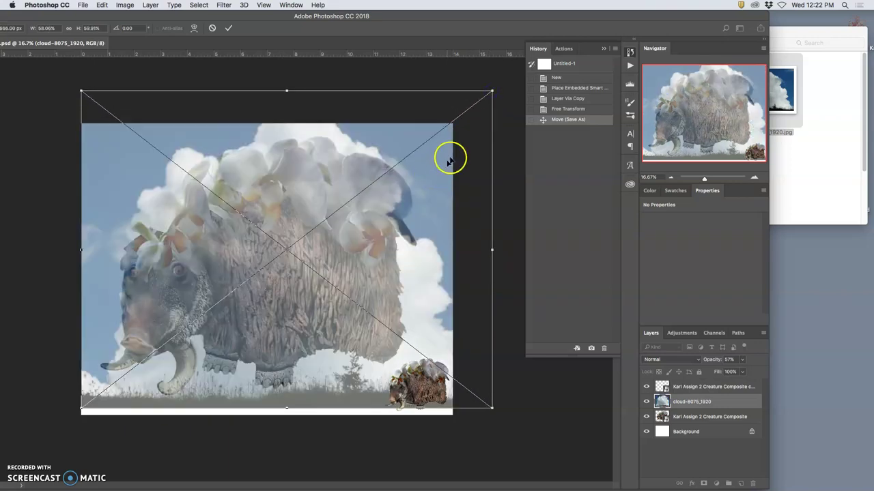
pyautogui.moveTo(492, 172); pyautogui.dragTo(507, 168)
pyautogui.moveTo(405, 177); pyautogui.dragTo(404, 177)
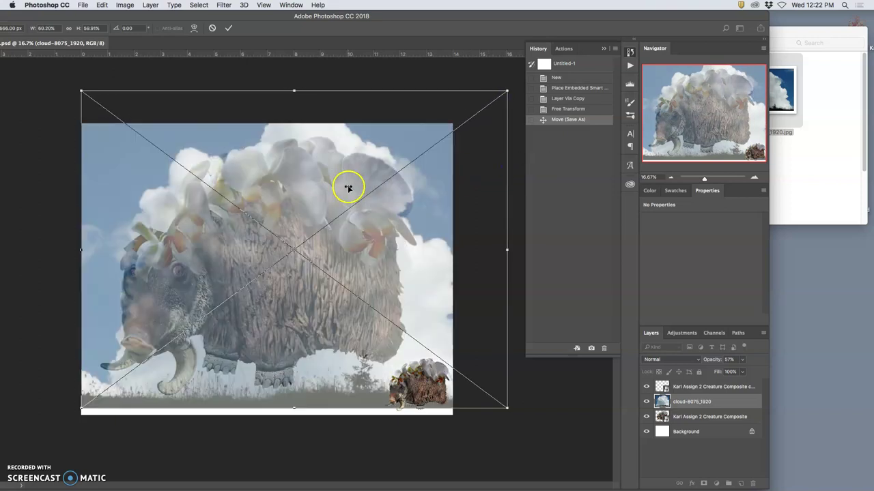
pyautogui.moveTo(507, 242)
pyautogui.mouseDown()
pyautogui.moveTo(518, 240)
pyautogui.moveTo(505, 239)
pyautogui.mouseUp()
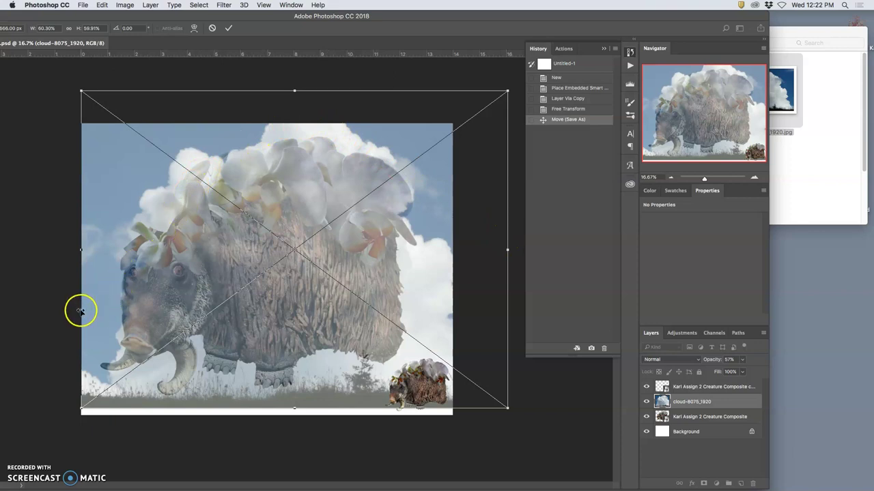
pyautogui.moveTo(80, 312); pyautogui.dragTo(61, 312)
pyautogui.moveTo(296, 407); pyautogui.dragTo(295, 432)
pyautogui.moveTo(264, 175); pyautogui.dragTo(262, 174)
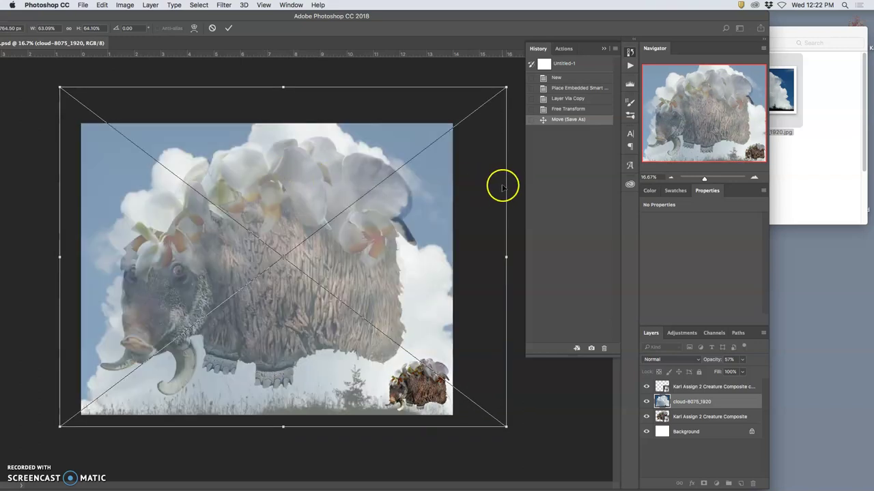
pyautogui.moveTo(512, 184); pyautogui.dragTo(528, 183)
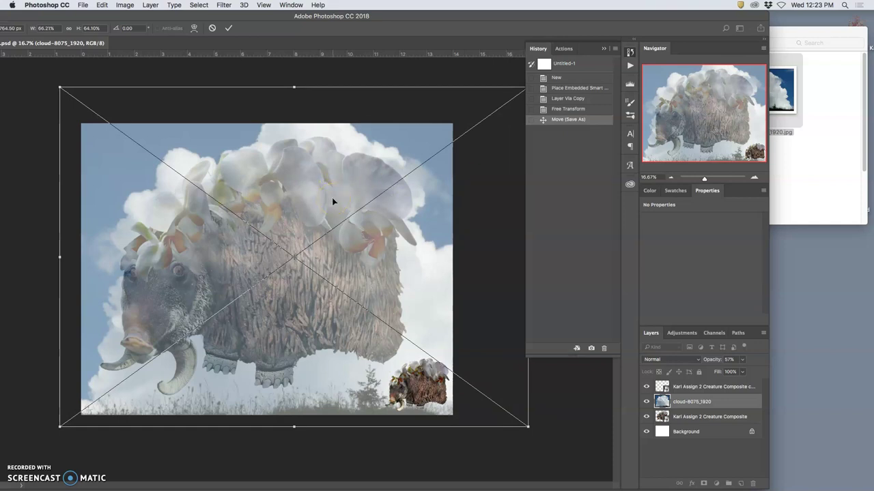
pyautogui.moveTo(446, 302); pyautogui.dragTo(453, 307)
pyautogui.press('Return')
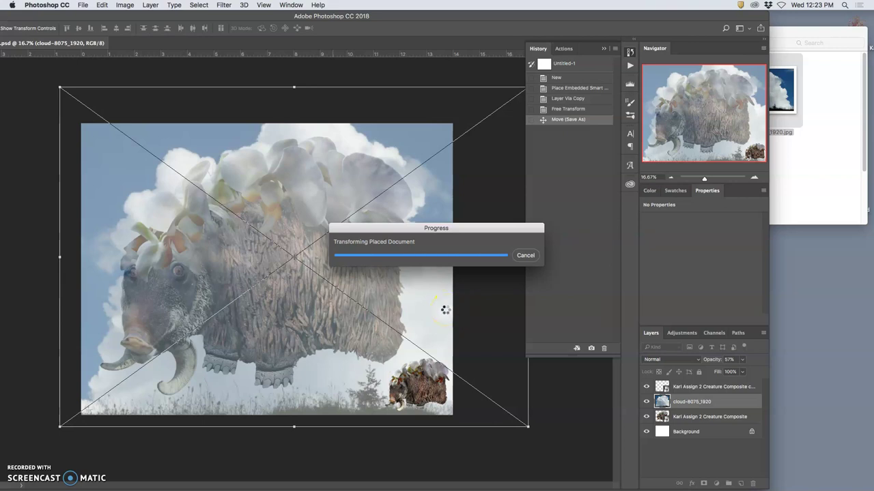
# Restore the cloud layer's opacity to 100%, and hide the cloud and small creature copy so only the selected large creature layer shows
pyautogui.click(742, 359)
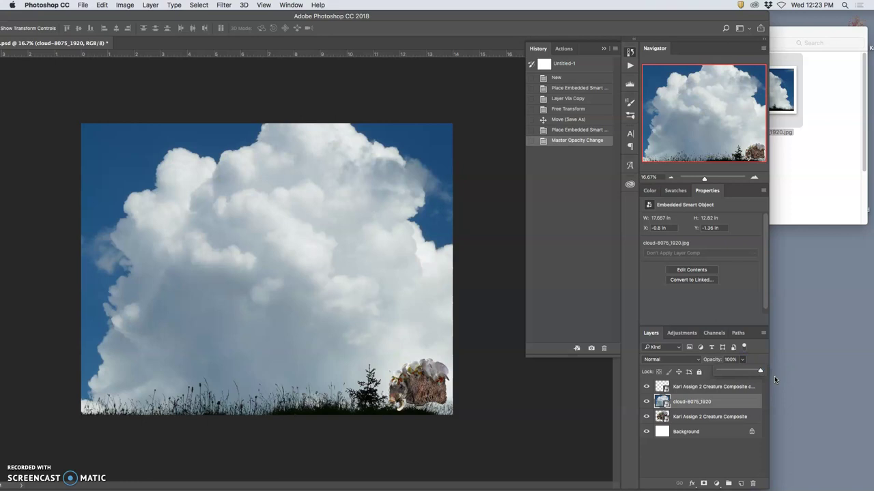
pyautogui.click(646, 386)
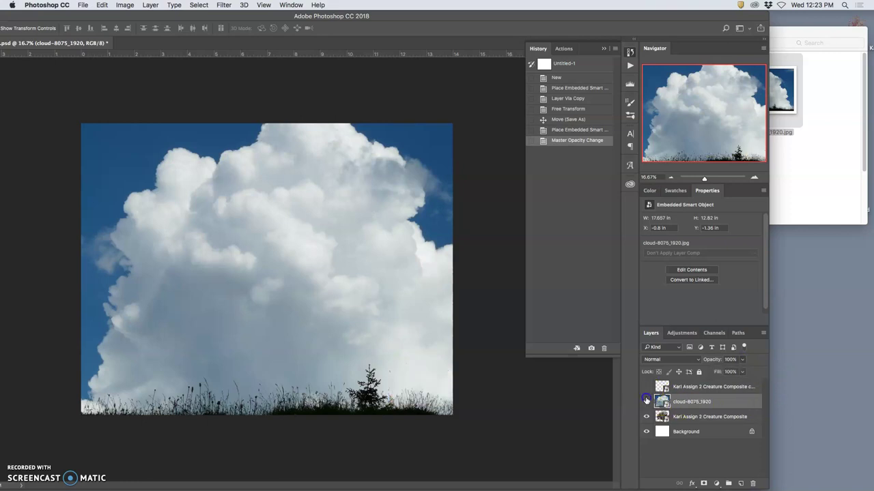
pyautogui.click(646, 401)
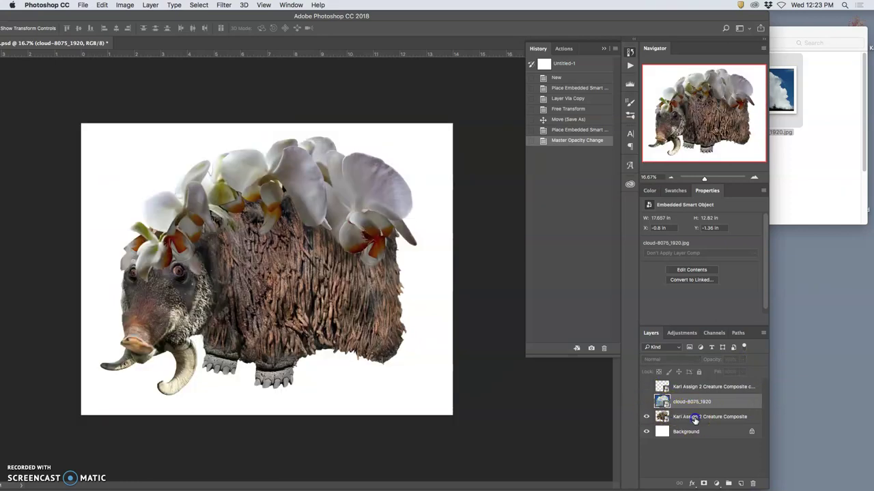
pyautogui.click(694, 419)
pyautogui.click(646, 416)
pyautogui.click(645, 416)
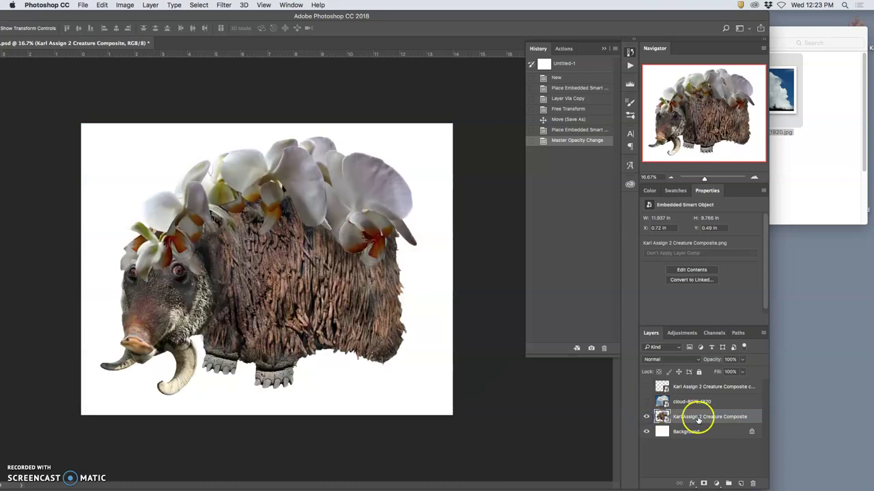
# Select all the empty area around the large creature using the Magic Wand with Contiguous turned off
pyautogui.moveTo(431, 18); pyautogui.dragTo(513, 12)
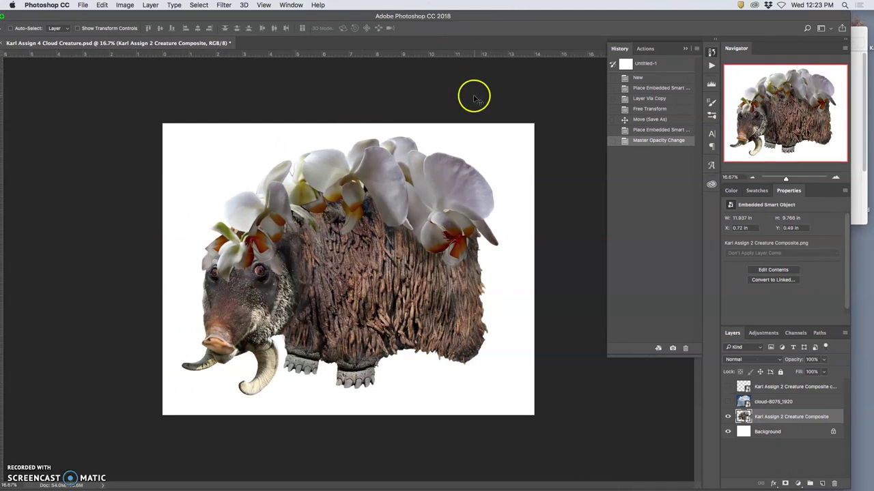
pyautogui.moveTo(236, 17); pyautogui.dragTo(256, 15)
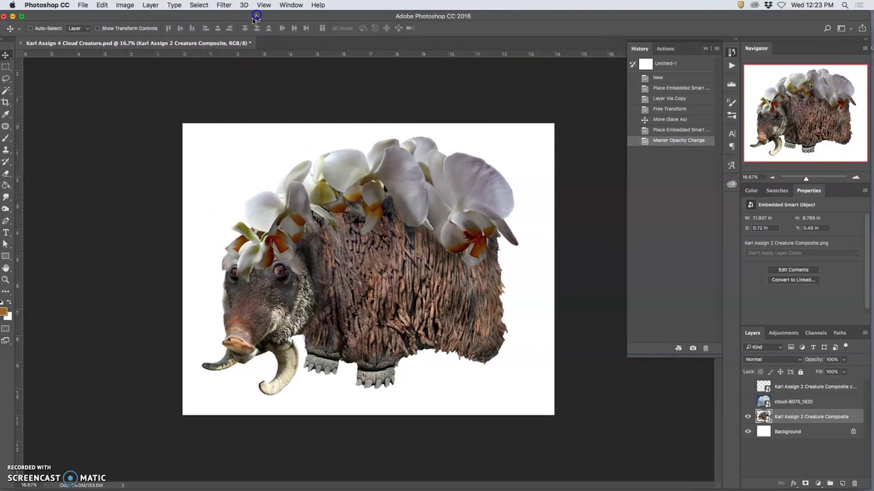
pyautogui.click(7, 89)
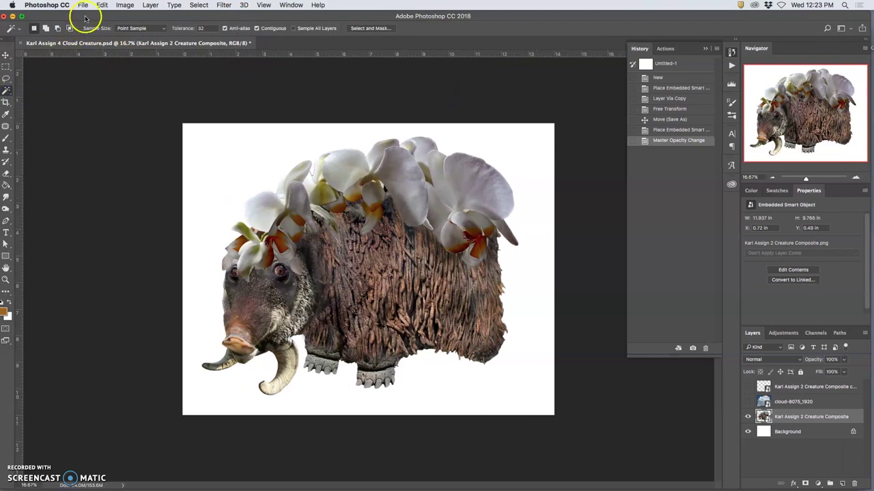
pyautogui.moveTo(85, 18); pyautogui.dragTo(89, 19)
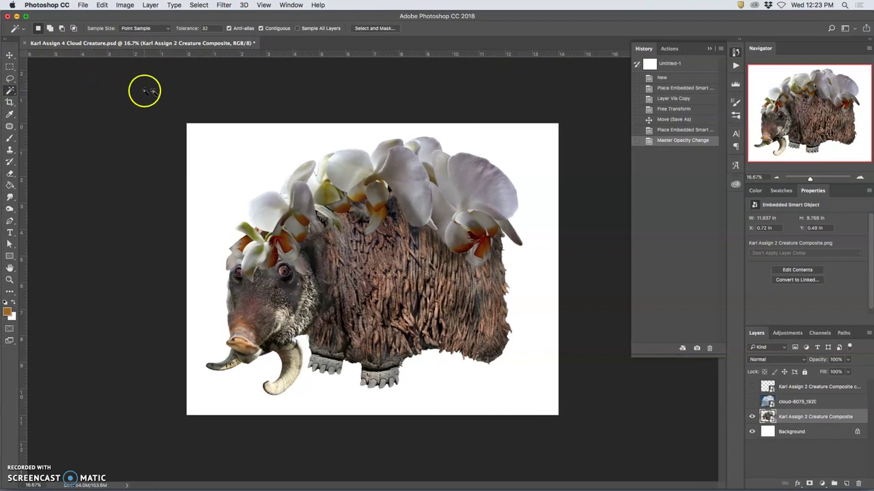
pyautogui.click(260, 28)
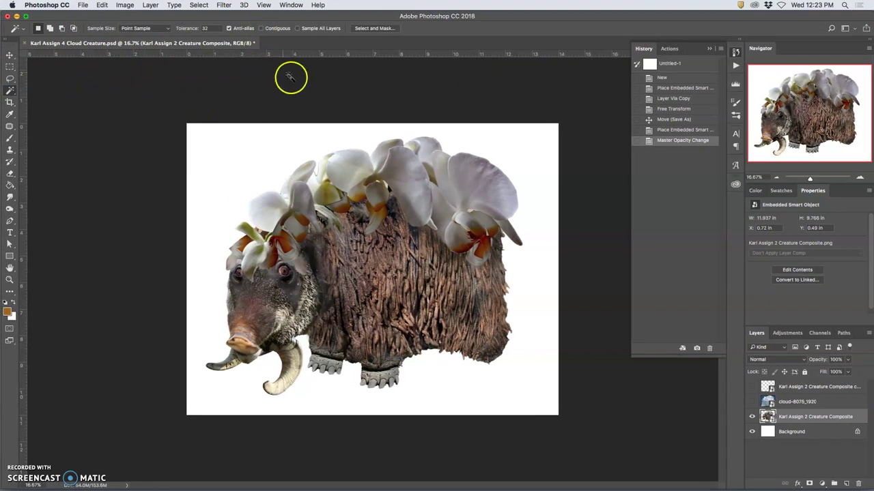
pyautogui.click(235, 156)
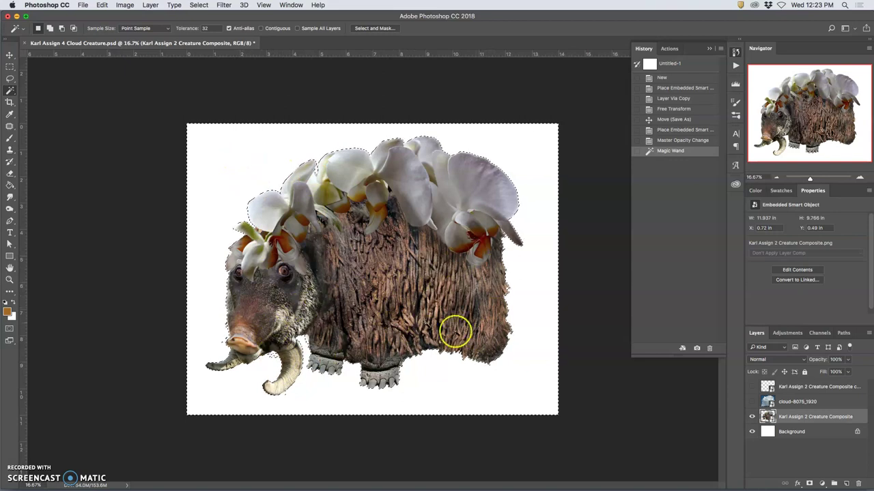
# Invert the selection to copy the creature shape from the cloud-8075_1920 layer onto a new layer, and hide the source photo
pyautogui.click(770, 402)
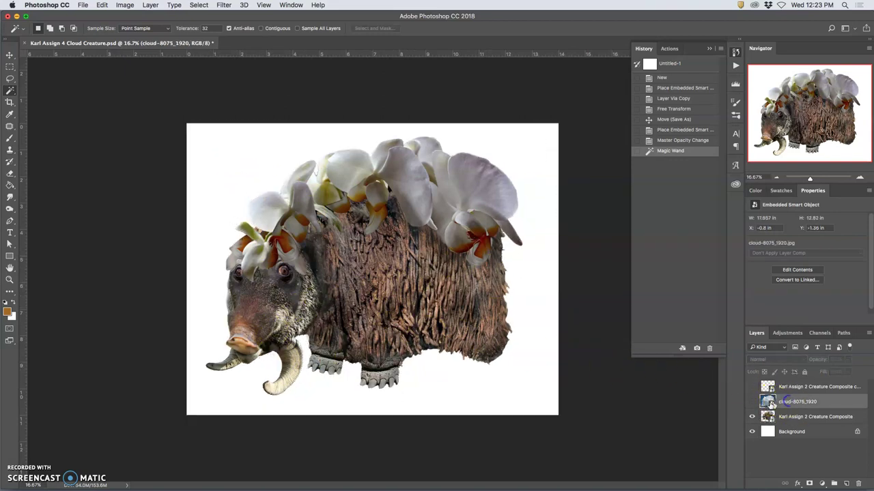
pyautogui.click(752, 402)
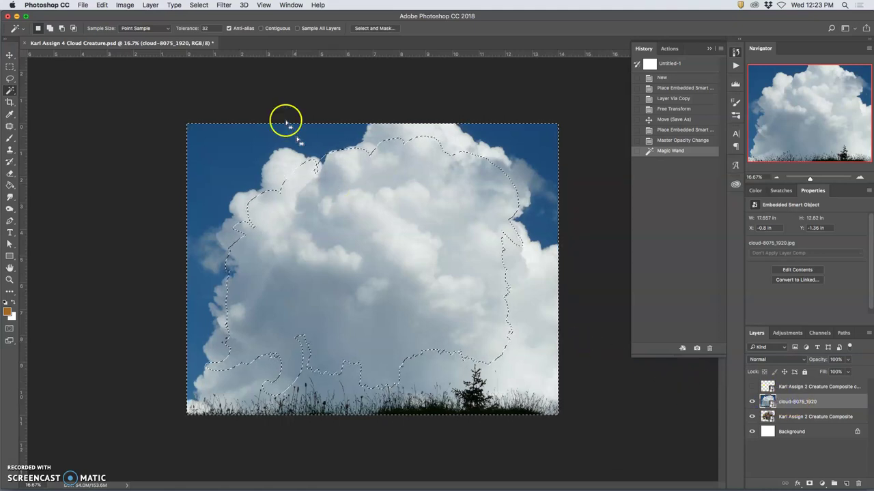
pyautogui.click(200, 5)
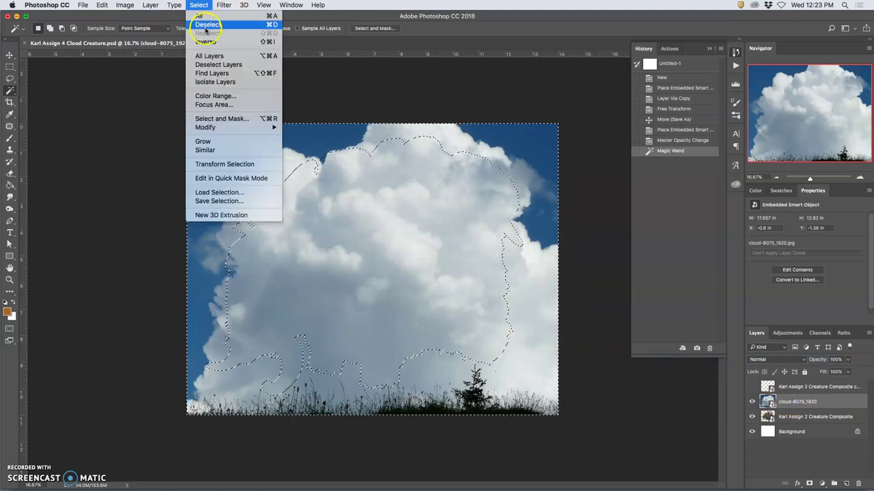
pyautogui.click(206, 43)
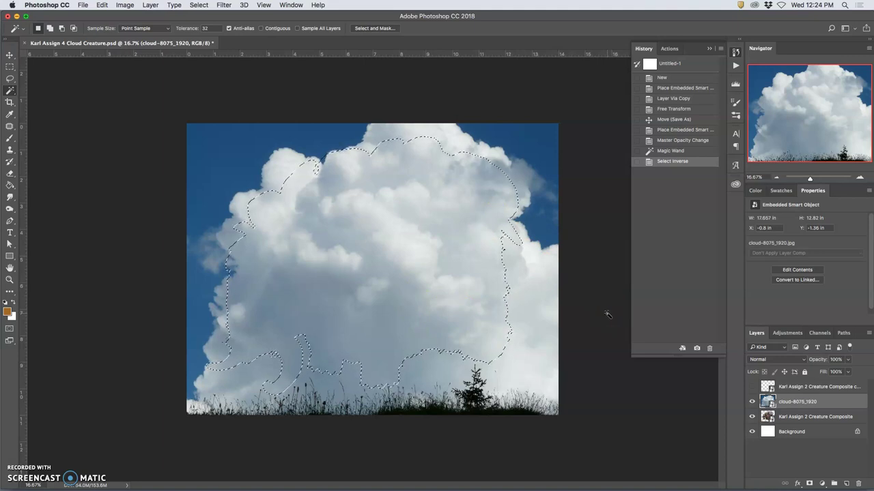
pyautogui.press('super+j')
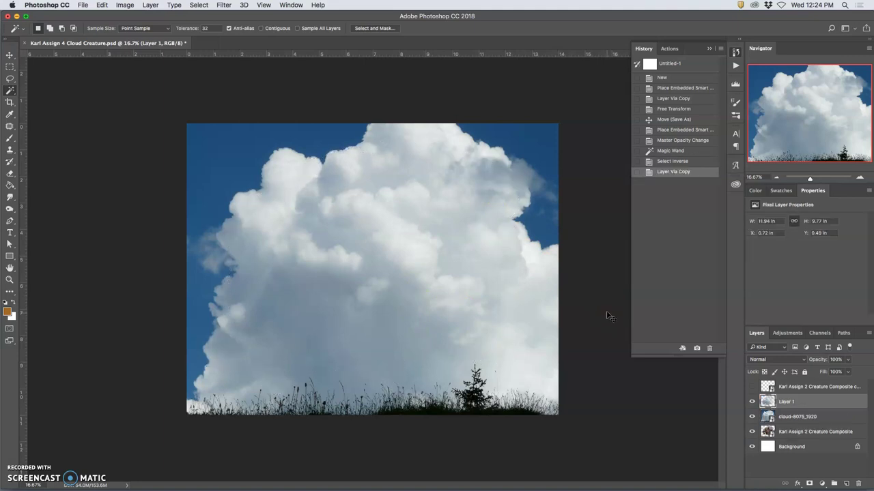
pyautogui.click(752, 417)
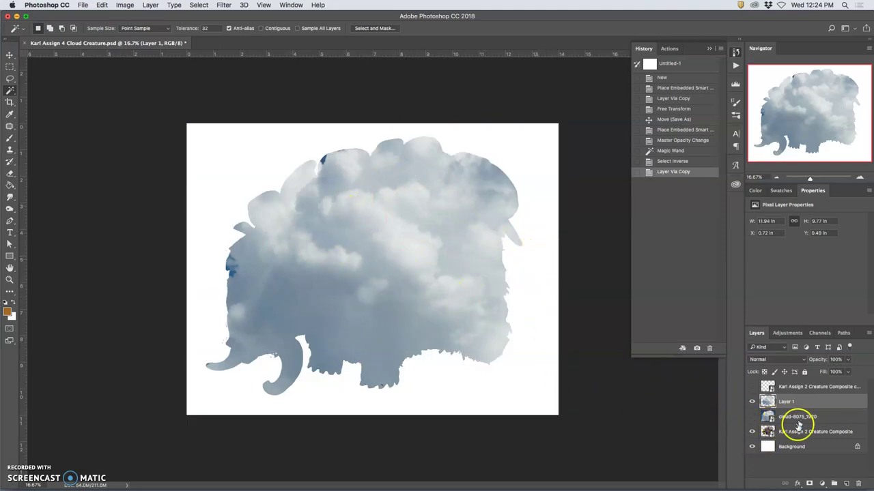
# Show the small creature reference copy and add a new empty layer directly beneath the creature-shaped cloud layer
pyautogui.click(752, 387)
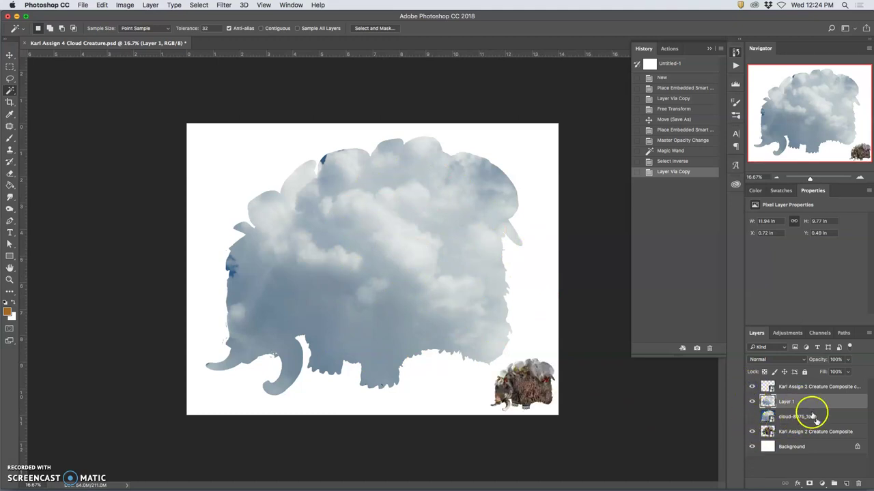
pyautogui.click(846, 484)
pyautogui.moveTo(805, 403); pyautogui.dragTo(803, 418)
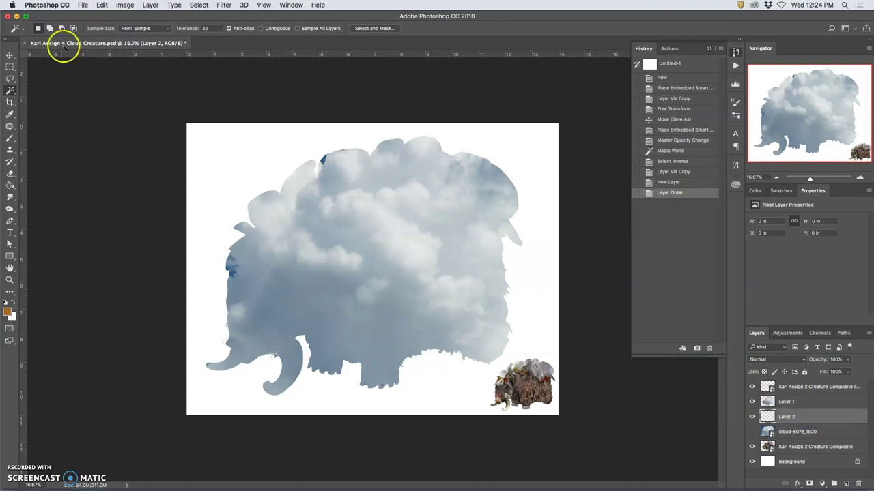